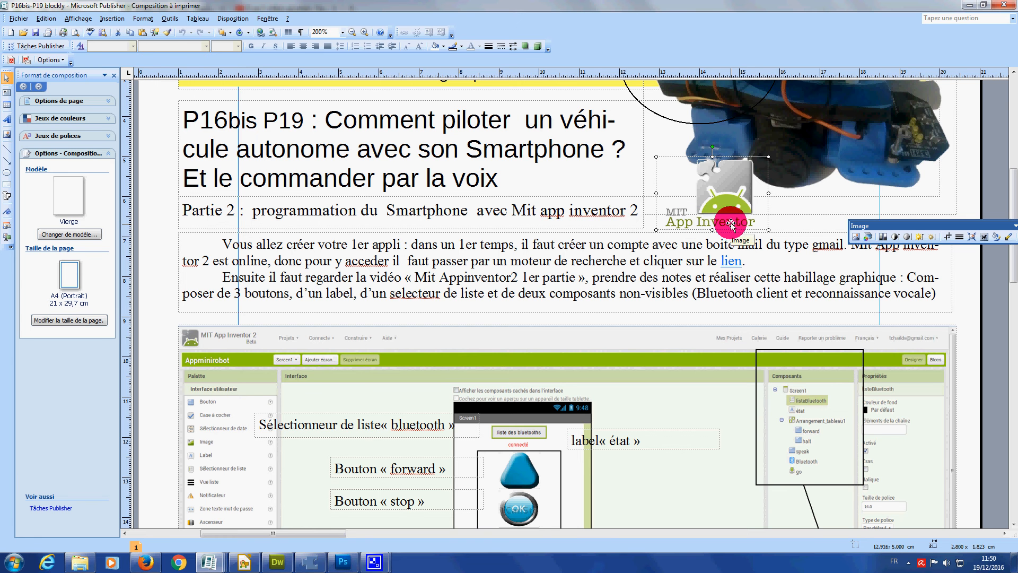
Review the interface layout in the Publisher document, switch to App Inventor in Firefox and add a list picker (Sélectionneur de liste) to Screen1
scroll(659, 386, "down", 5)
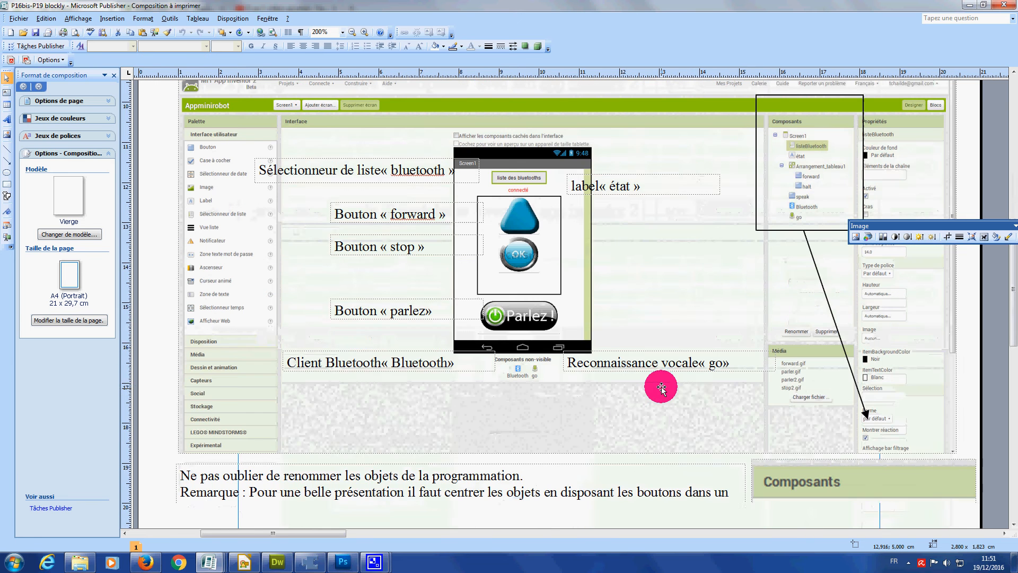
scroll(661, 386, "up", 1)
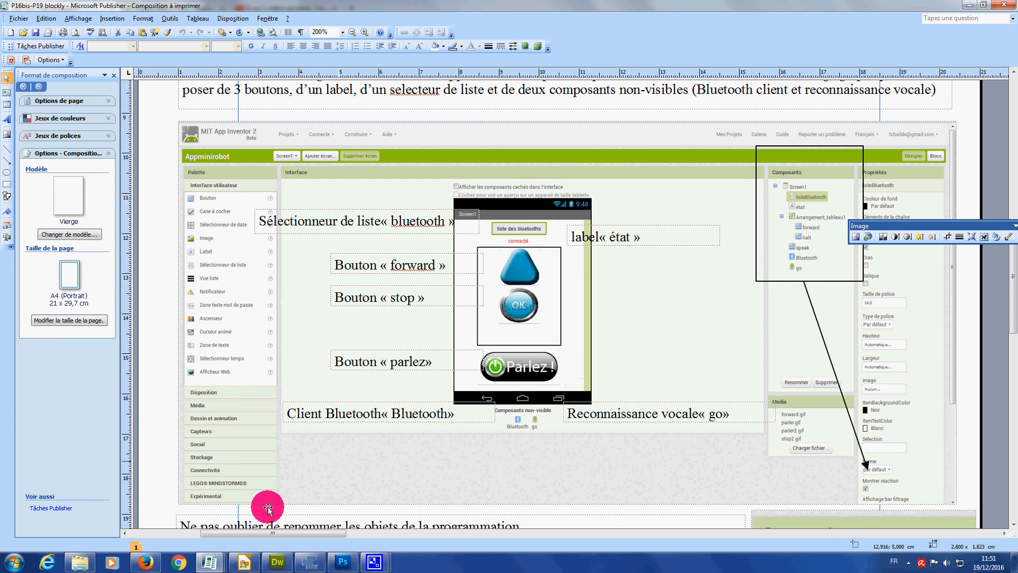
left_click(146, 563)
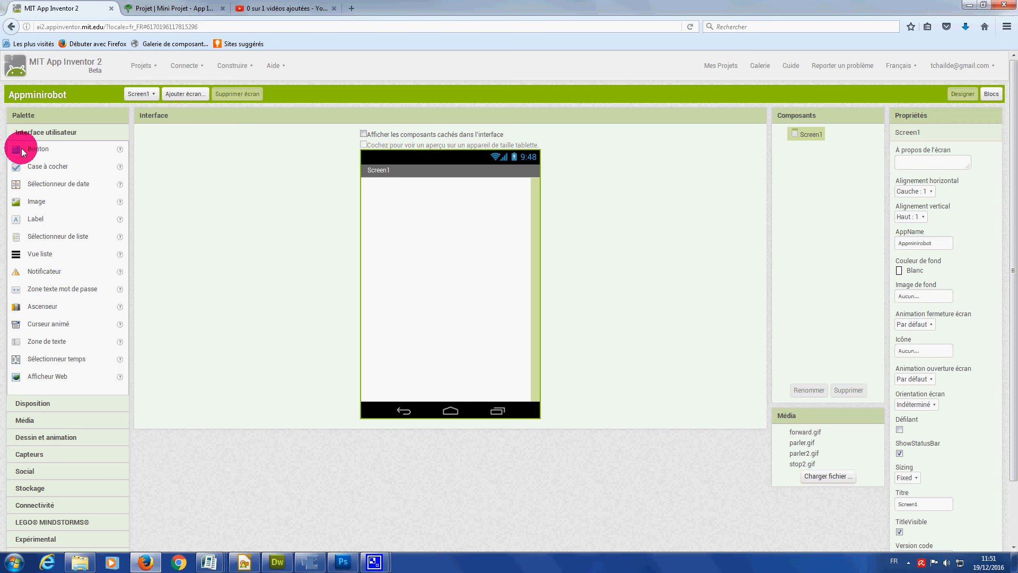
left_click_drag(35, 237, 440, 193)
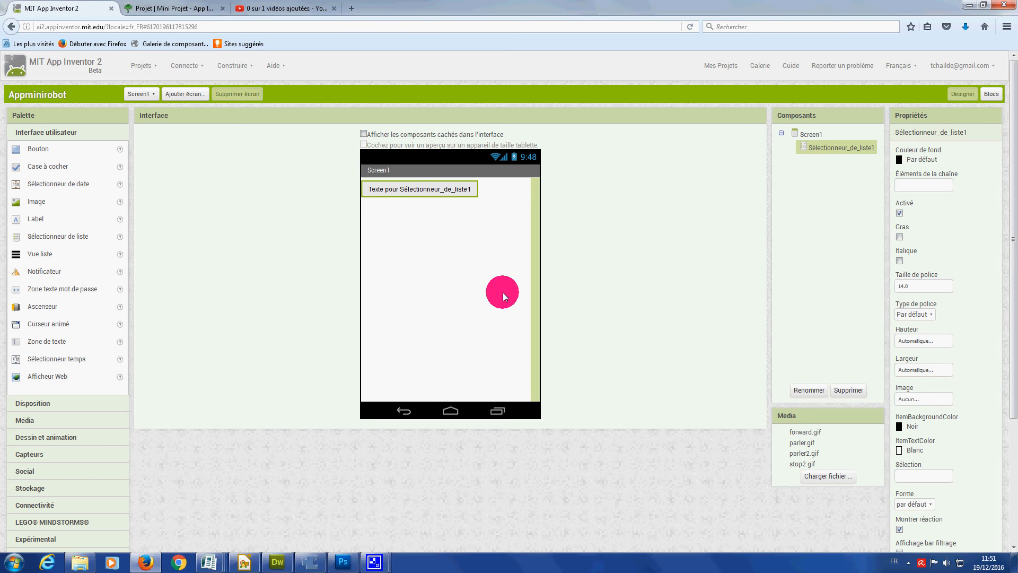
Set Screen1's horizontal alignment to Centrer : 3 and add a label below the list picker
left_click(805, 133)
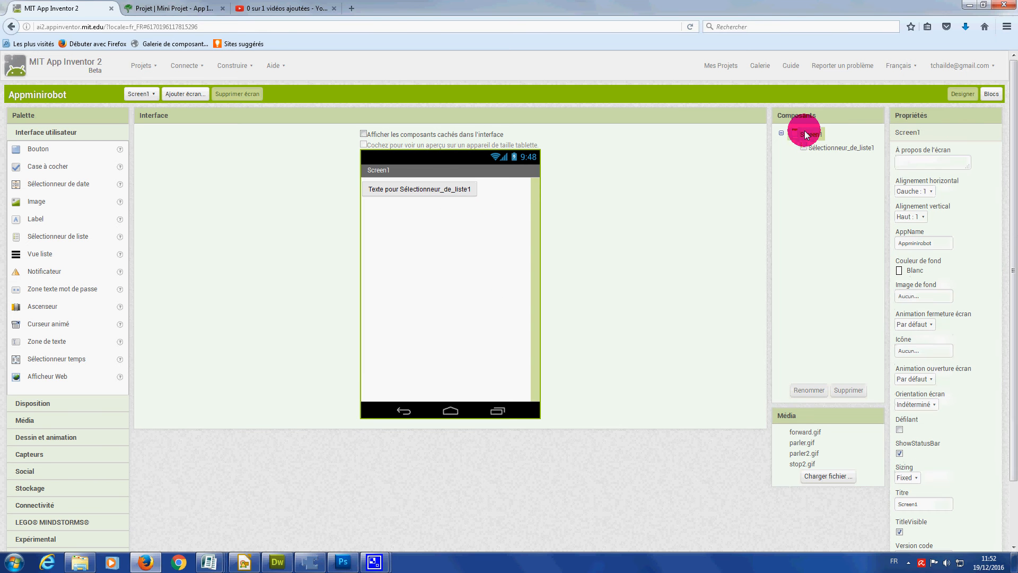
left_click(913, 192)
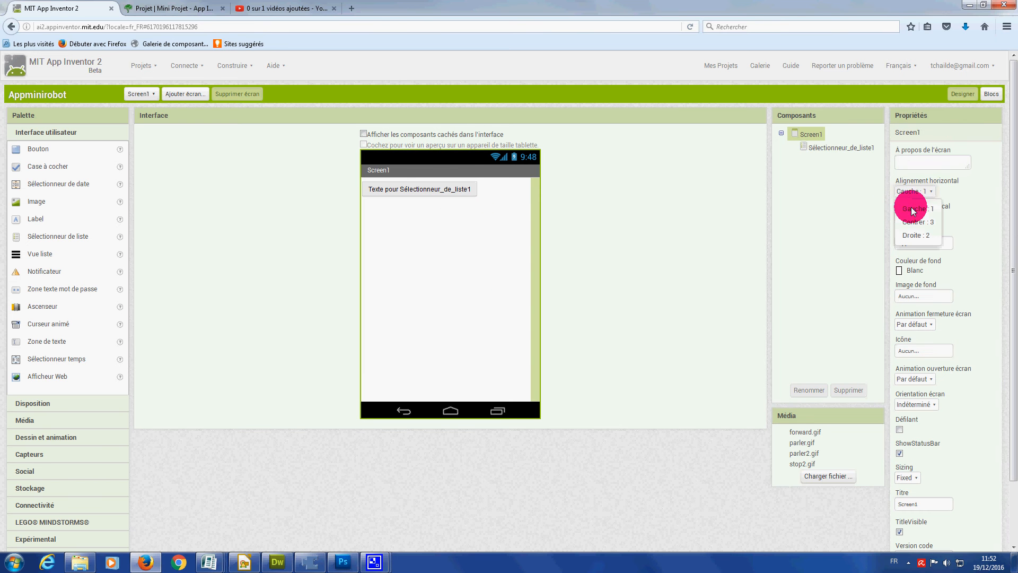
left_click(911, 221)
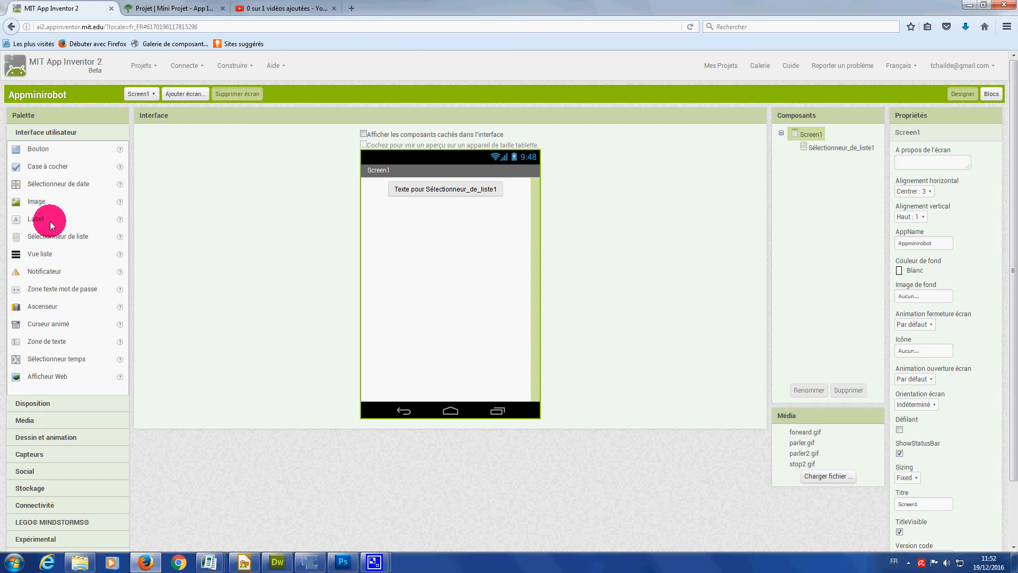
left_click_drag(400, 214, 437, 209)
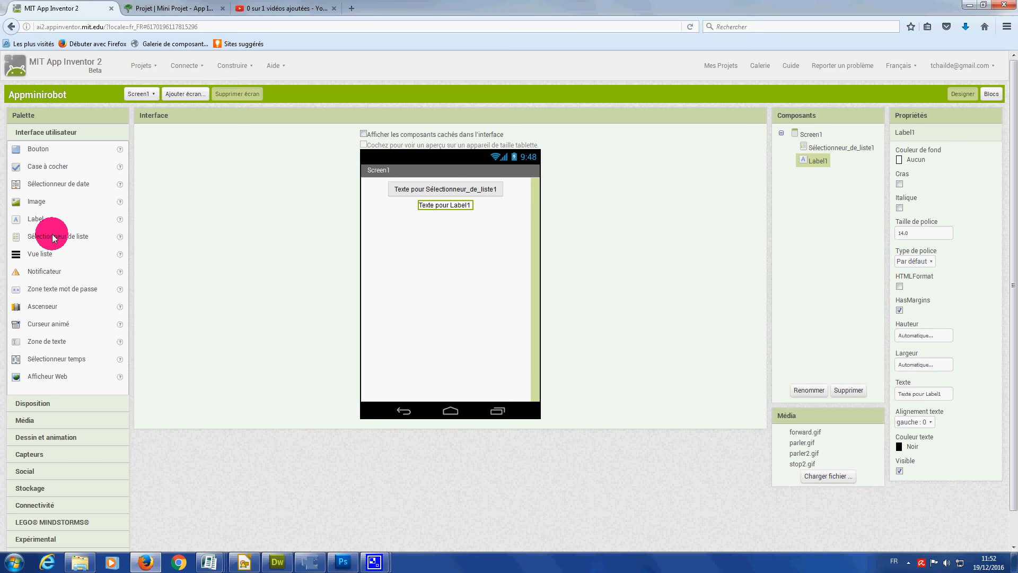
Add a table arrangement (Arrangement tableau) below the label and set it to 3 columns and 3 rows
left_click(34, 404)
left_click_drag(21, 200, 434, 244)
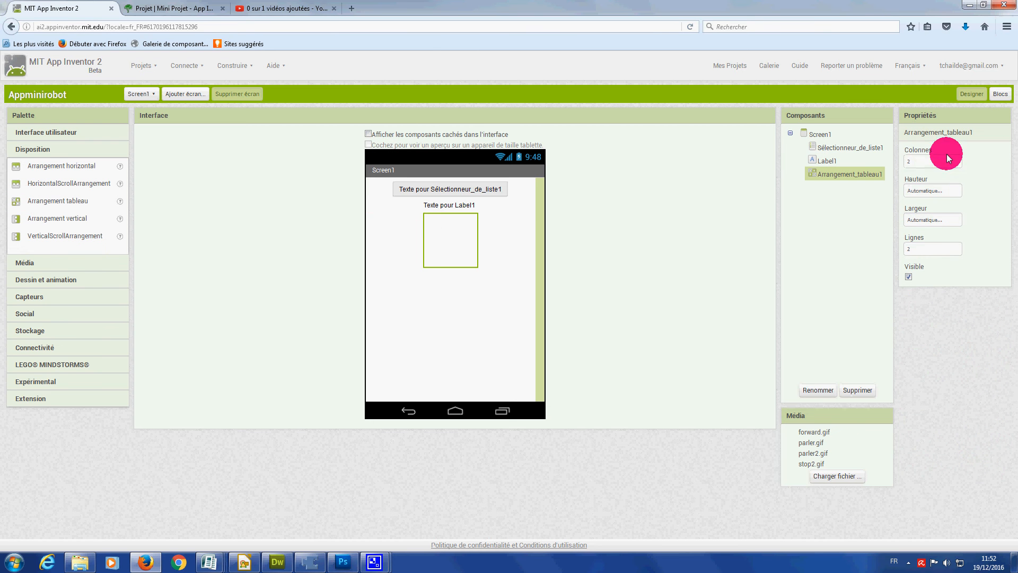
left_click(926, 162)
type("3")
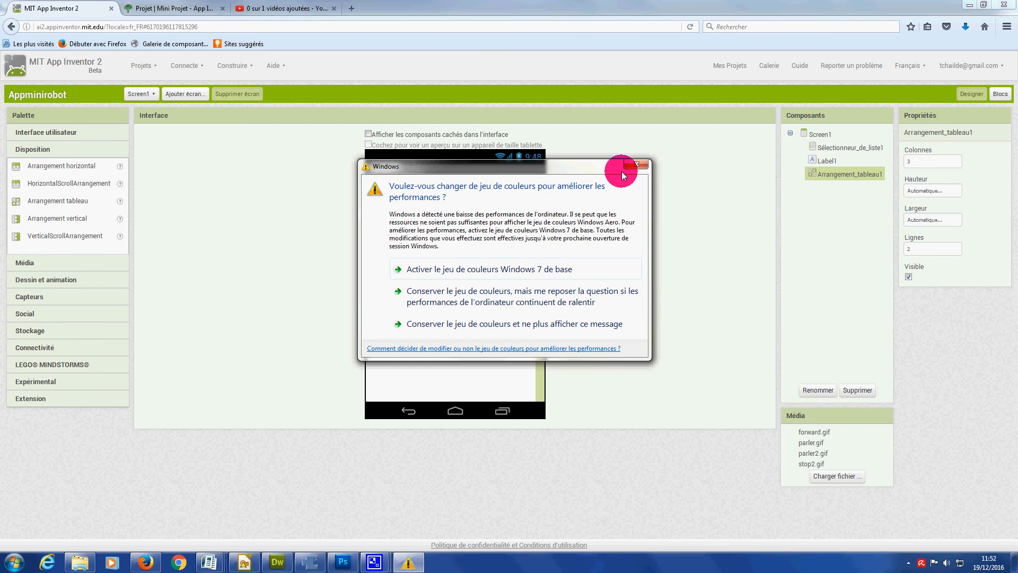
left_click(636, 166)
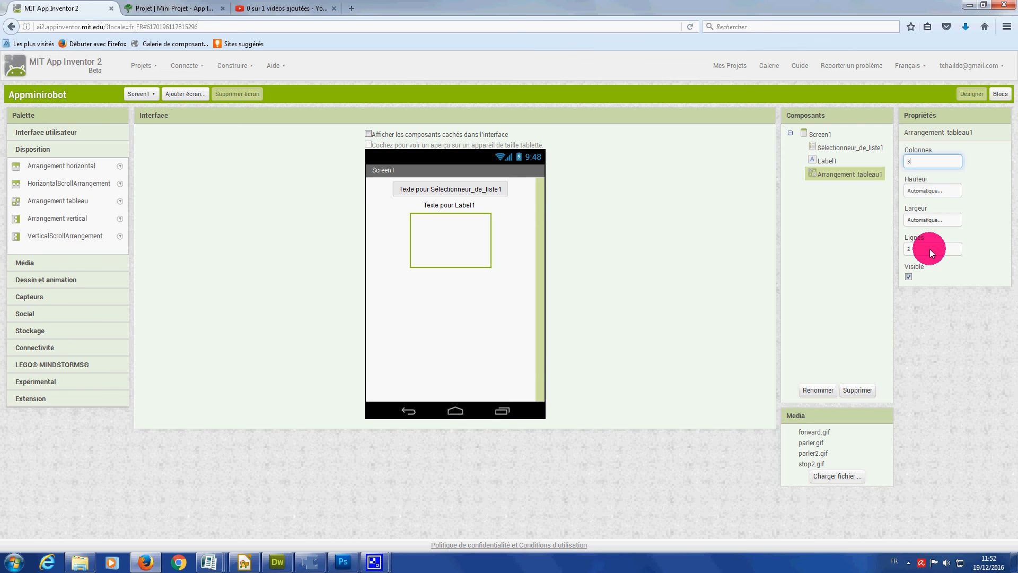
left_click(909, 249)
type("3")
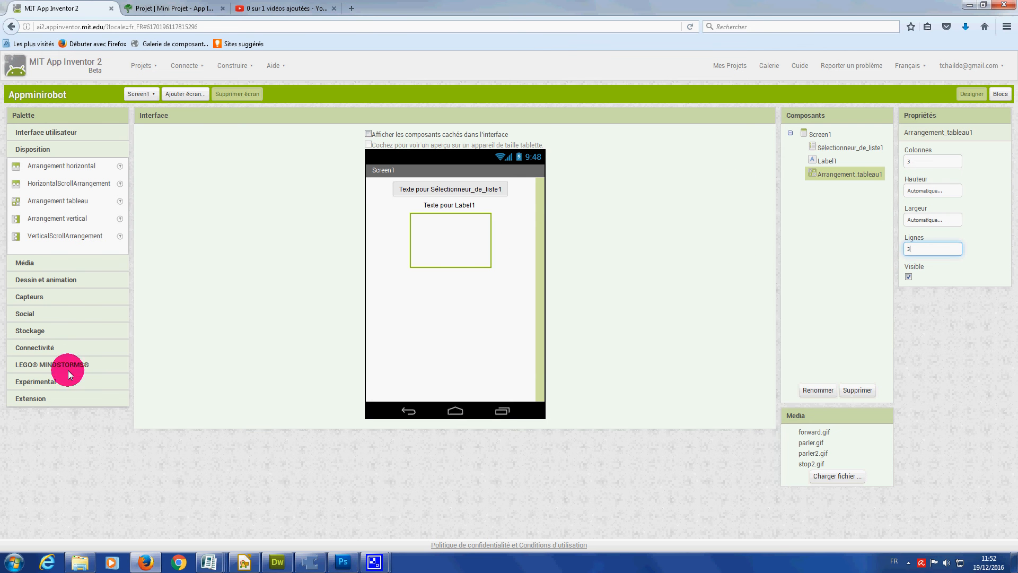
Add two buttons stacked in the table arrangement's middle column and a third button below the table
left_click(33, 132)
left_click(34, 141)
left_click_drag(35, 144, 445, 223)
left_click_drag(19, 153, 473, 249)
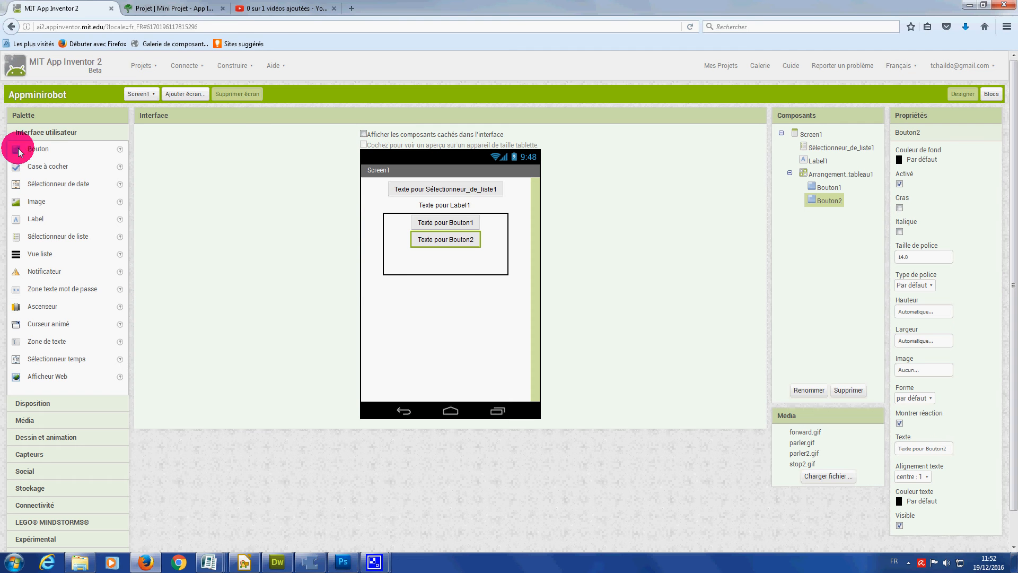
left_click_drag(376, 294, 445, 295)
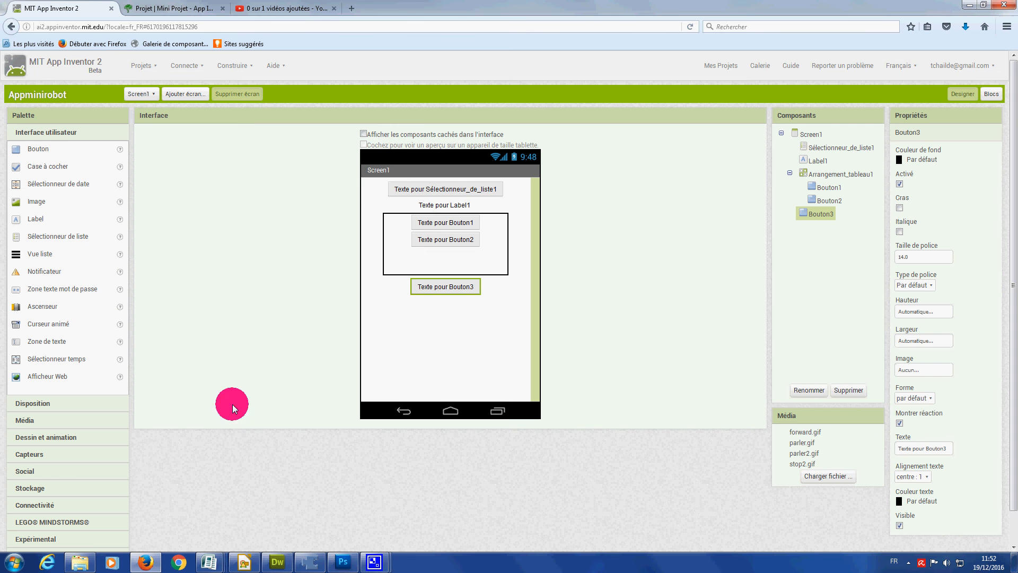
Add the non-visible components Client Bluetooth and Reconnaissance vocale to the screen
scroll(103, 434, "down", 2)
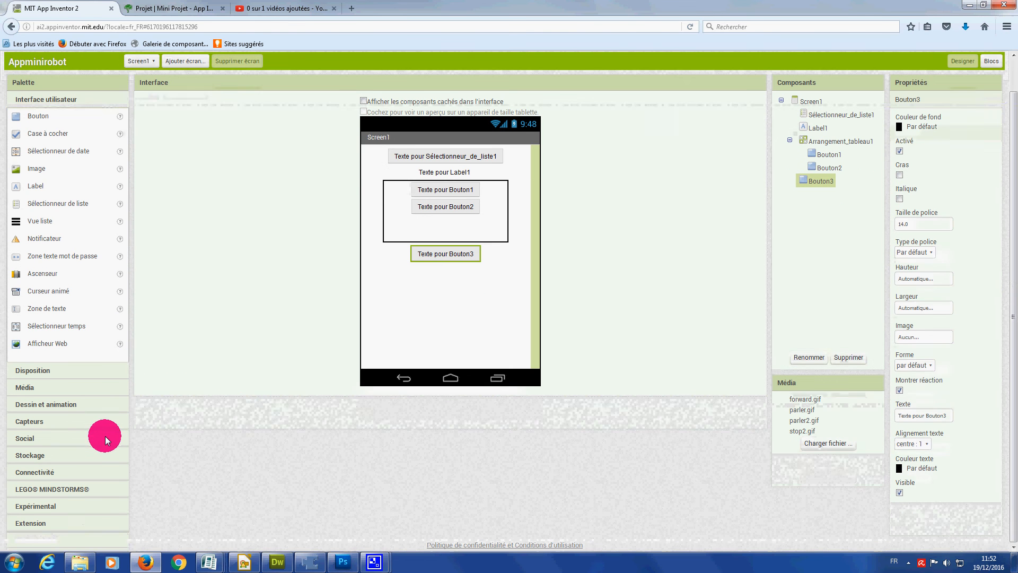
left_click(45, 472)
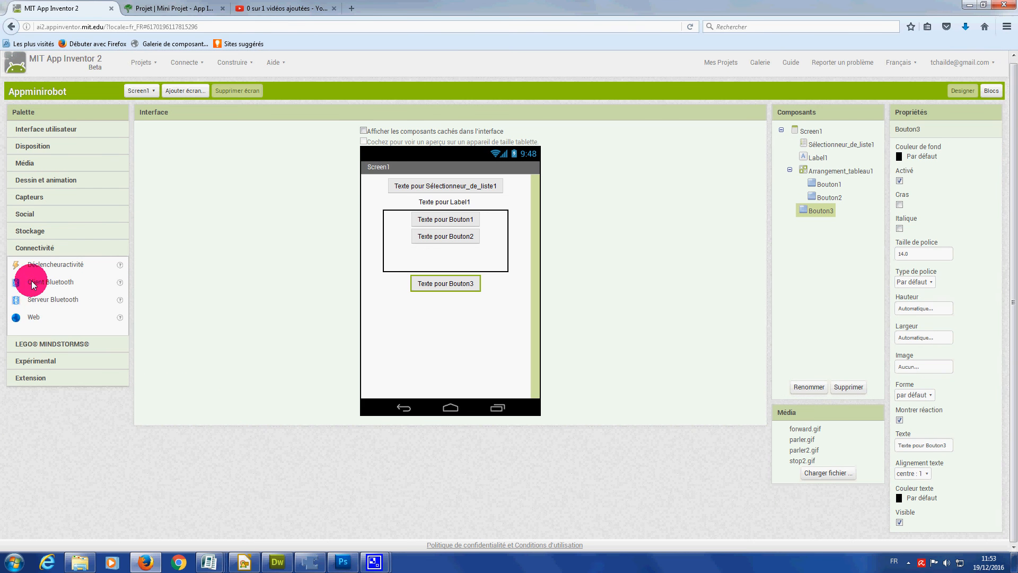
left_click_drag(37, 285, 420, 341)
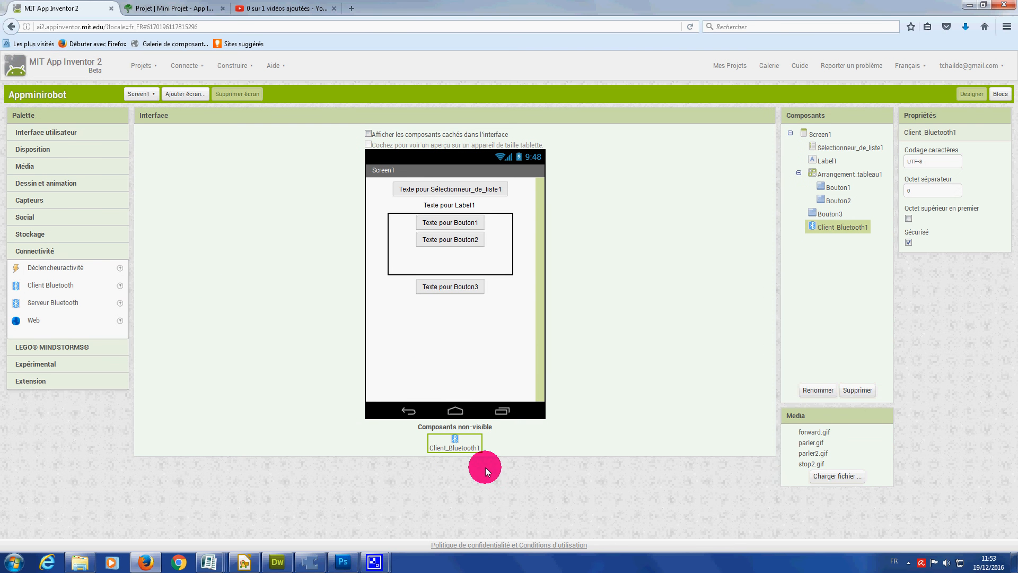
left_click(30, 165)
left_click_drag(37, 300, 419, 366)
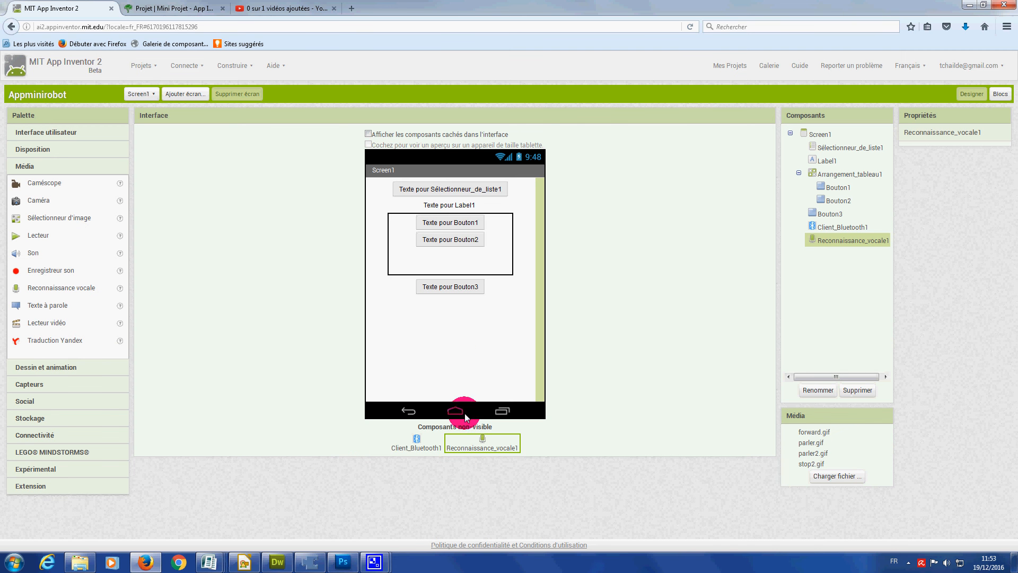
Rename the list picker component to liste_bluetooth
left_click(440, 191)
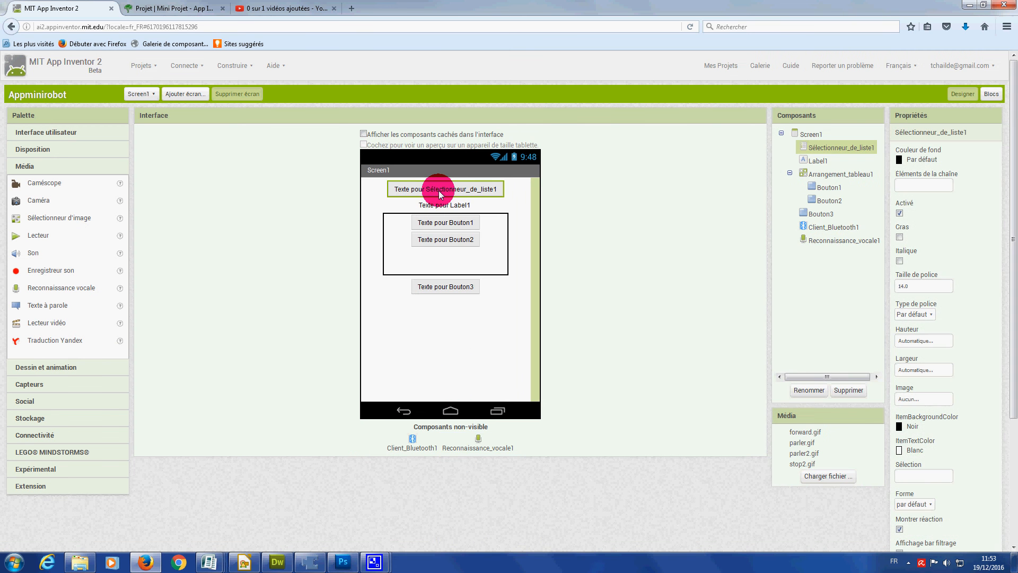
left_click(806, 390)
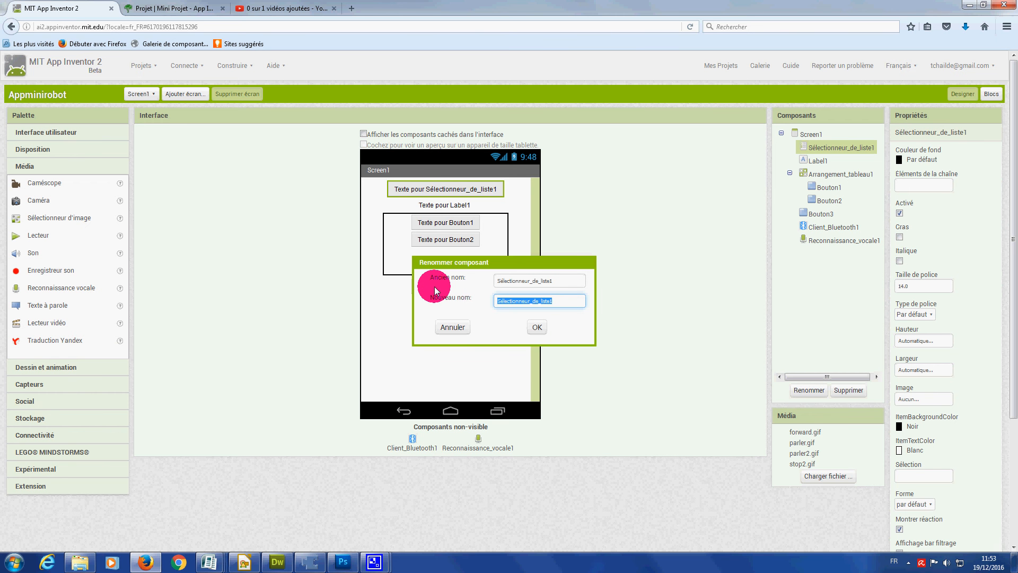
type("liste_bluetooth")
left_click(535, 326)
Set the label's text to "connecté" and its text colour to red (Rouge)
left_click(460, 210)
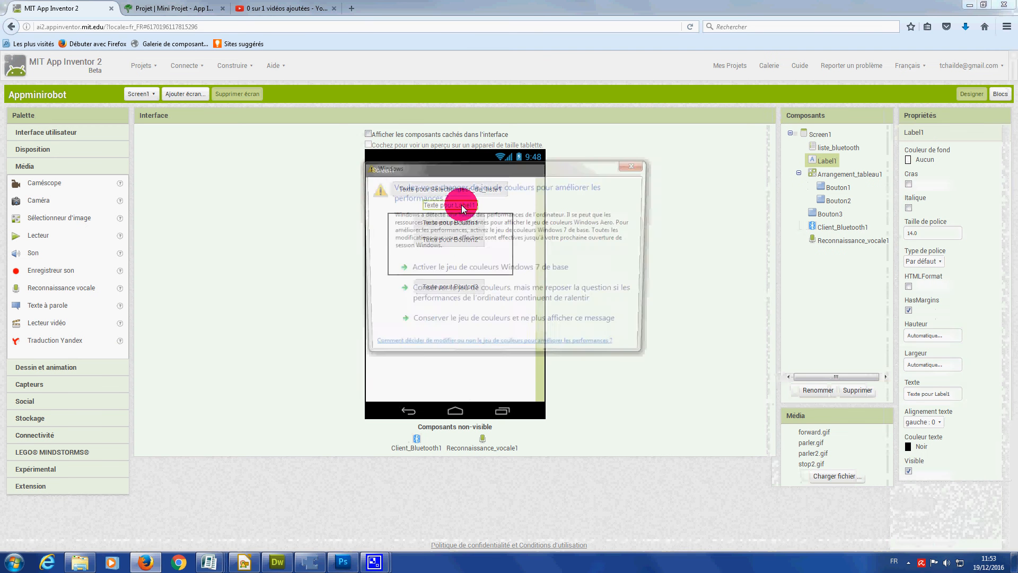
left_click(645, 174)
left_click(947, 397)
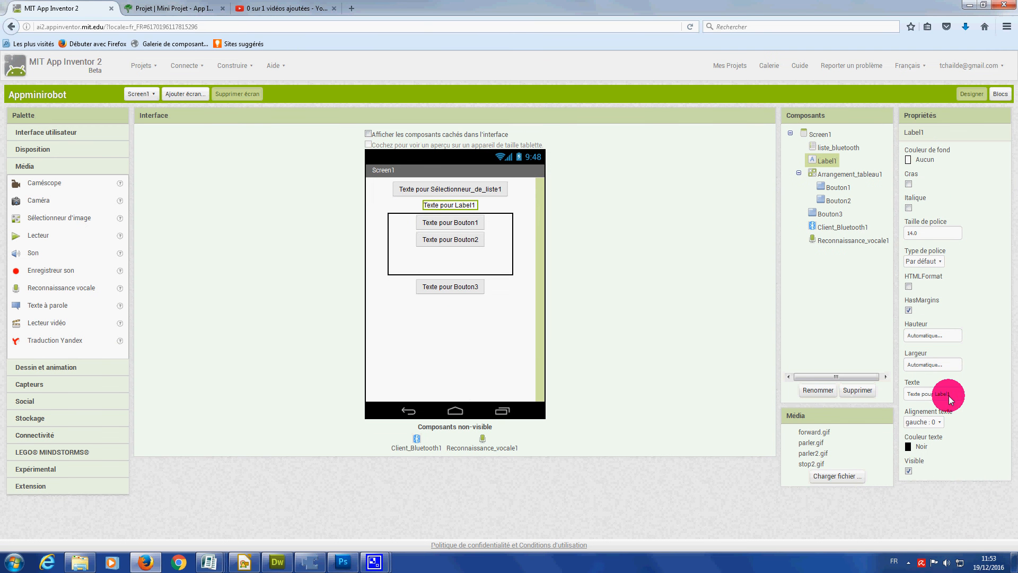
type("connecté")
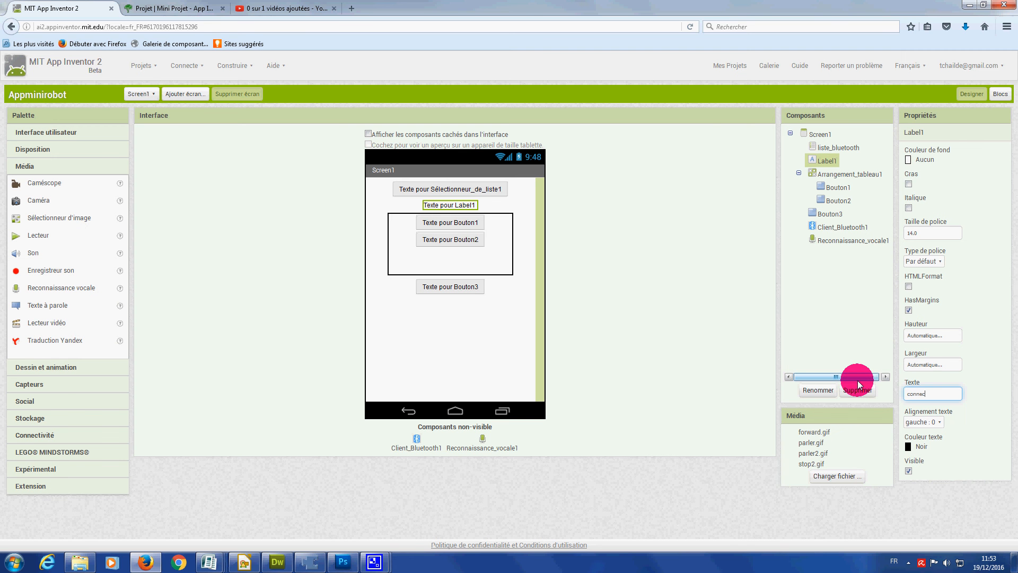
left_click(908, 447)
left_click(915, 403)
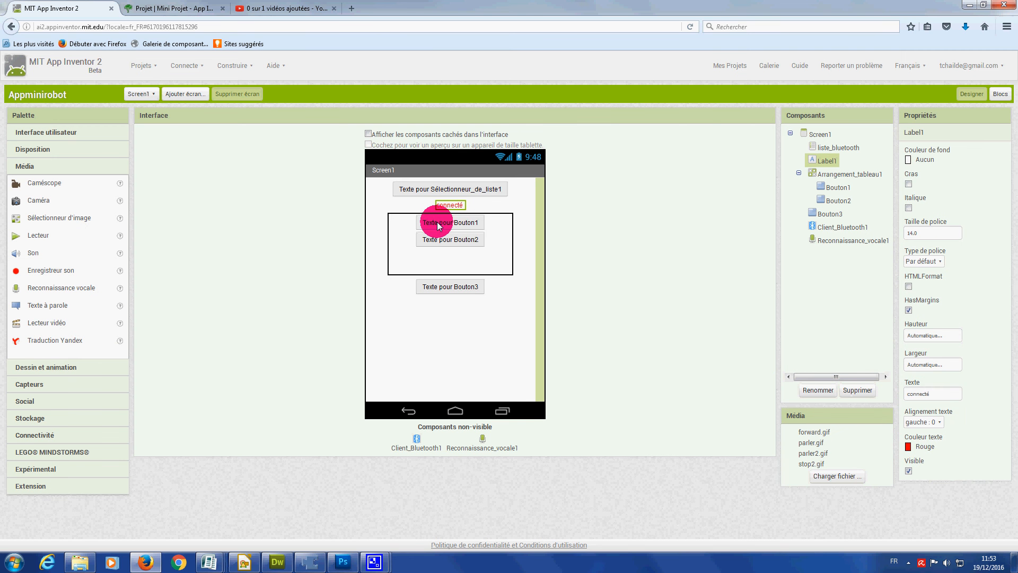
Clear the text of the first button in the table arrangement
left_click(434, 223)
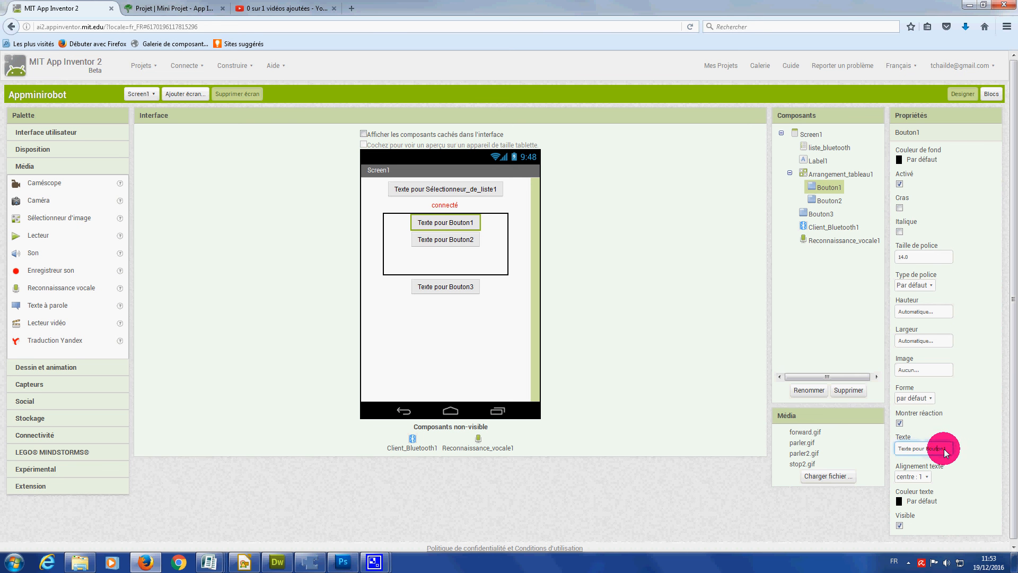
left_click_drag(938, 451, 830, 448)
key("BackSpace")
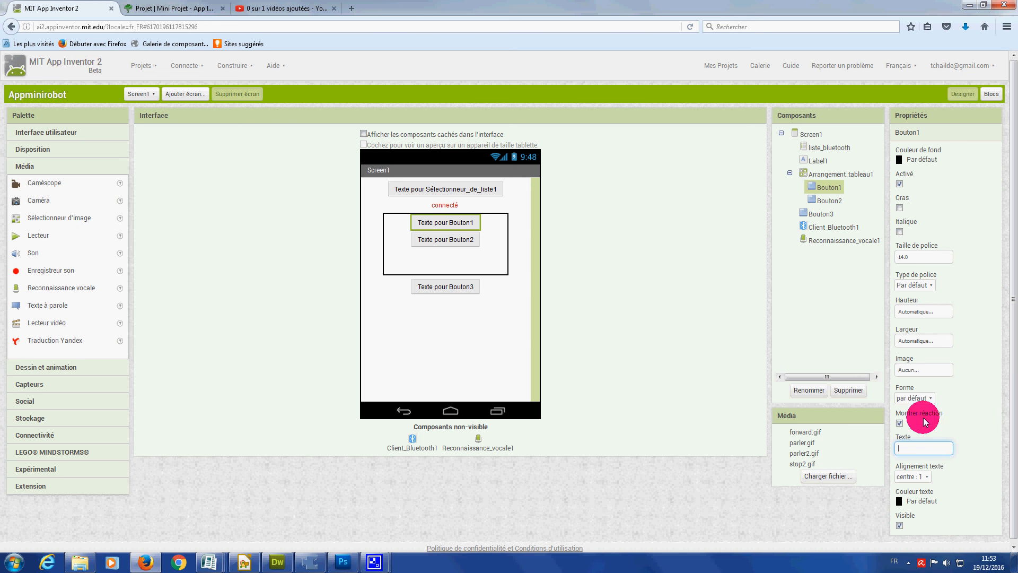
Upload the forward image from the blockly folder and apply it as the first button's image
left_click(926, 371)
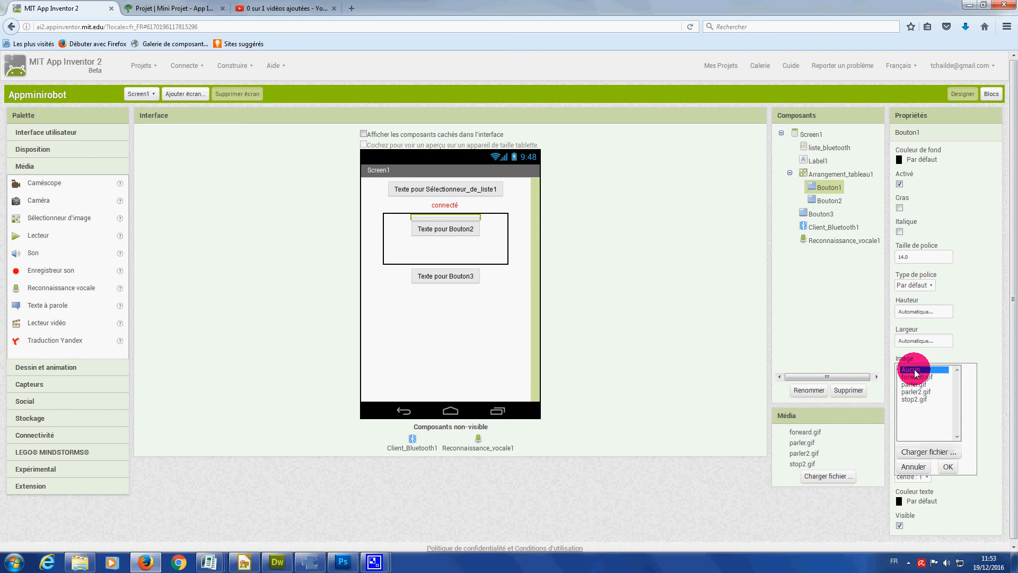
left_click(928, 452)
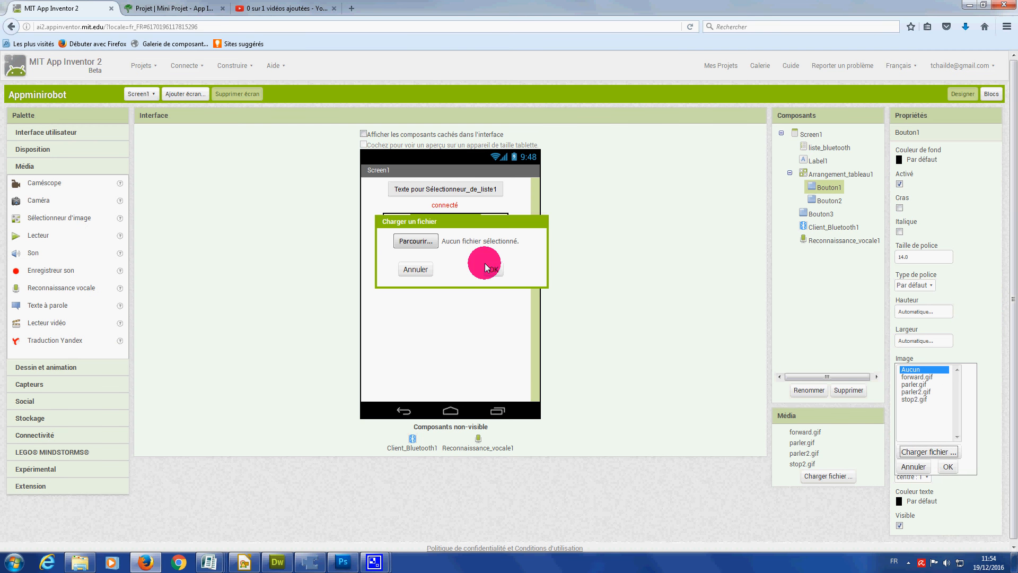
left_click(432, 242)
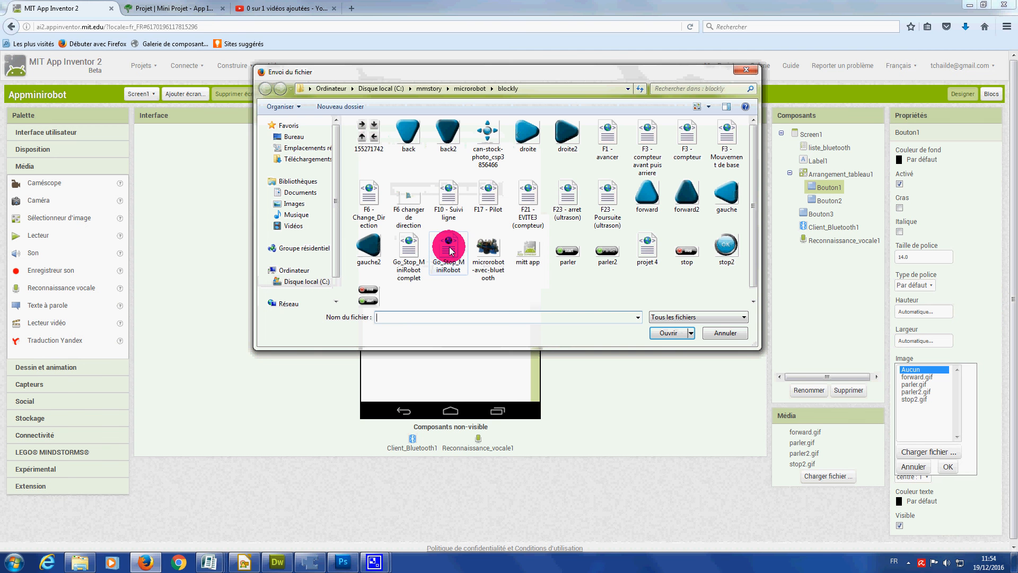
left_click(653, 200)
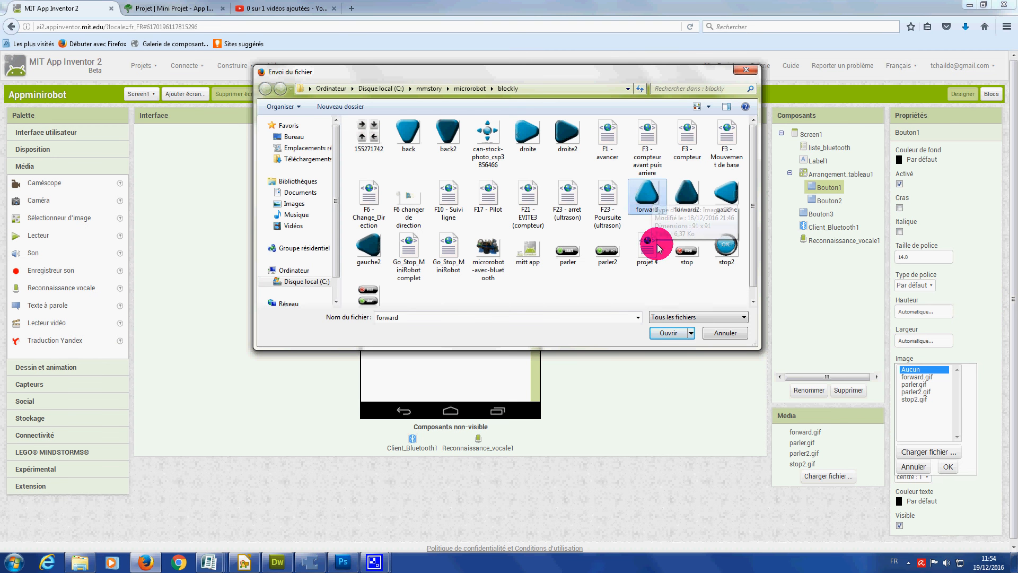
left_click(669, 334)
left_click(501, 271)
left_click(561, 264)
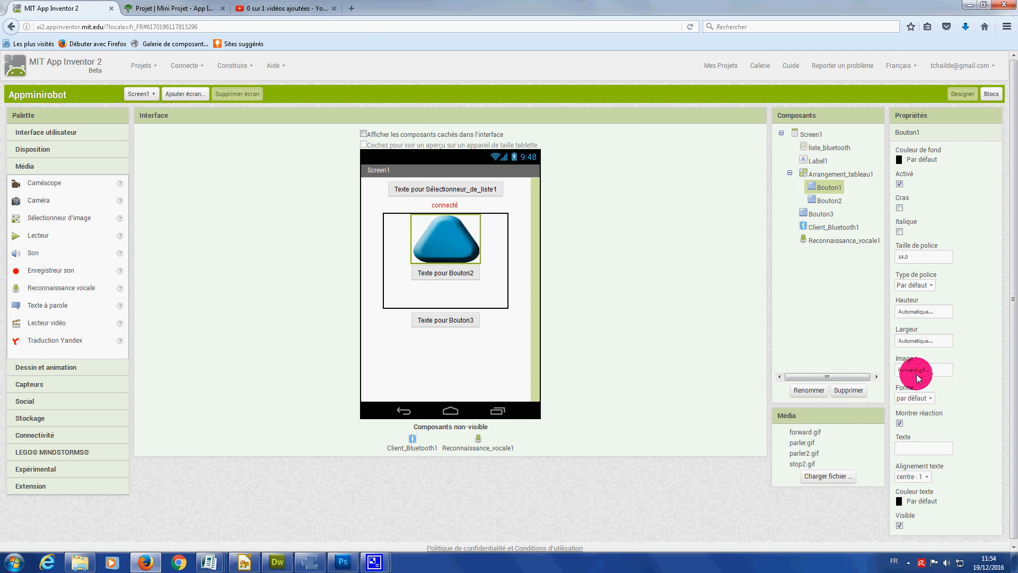
Try to define the first button's width in pixels
left_click(911, 340)
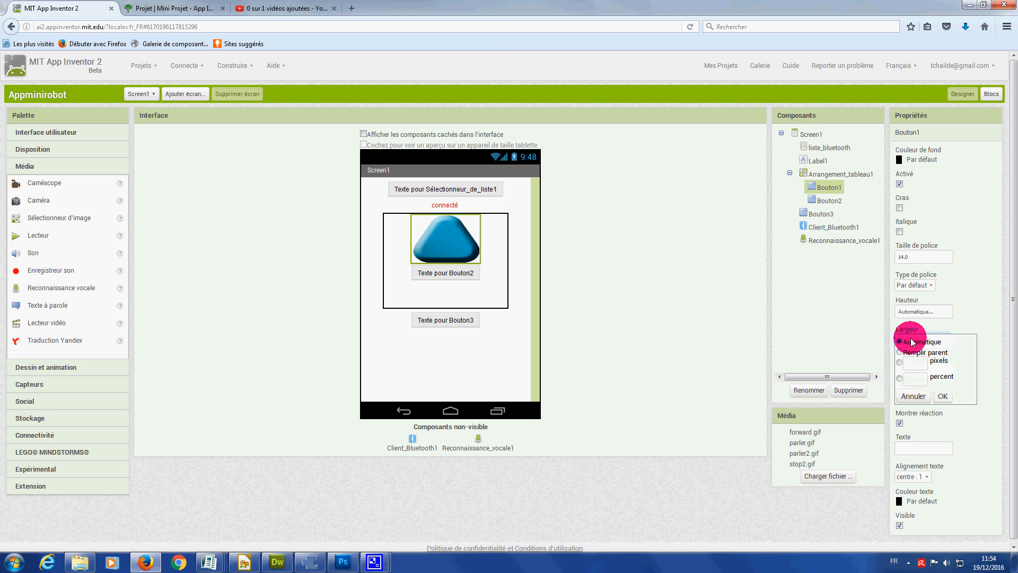
left_click(899, 363)
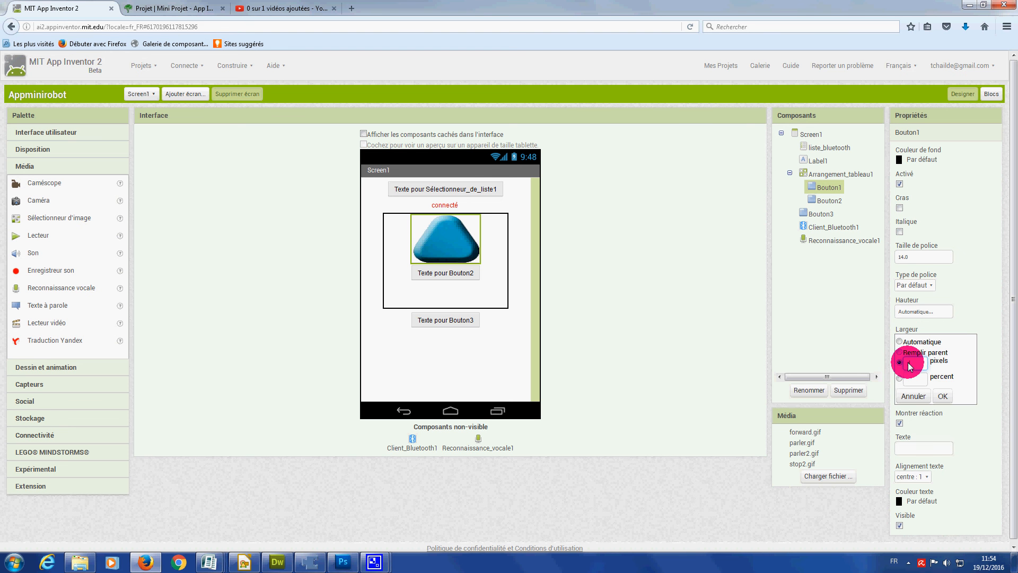
left_click(940, 399)
Apply stop2.gif as the image of the second button in the table arrangement
left_click(453, 271)
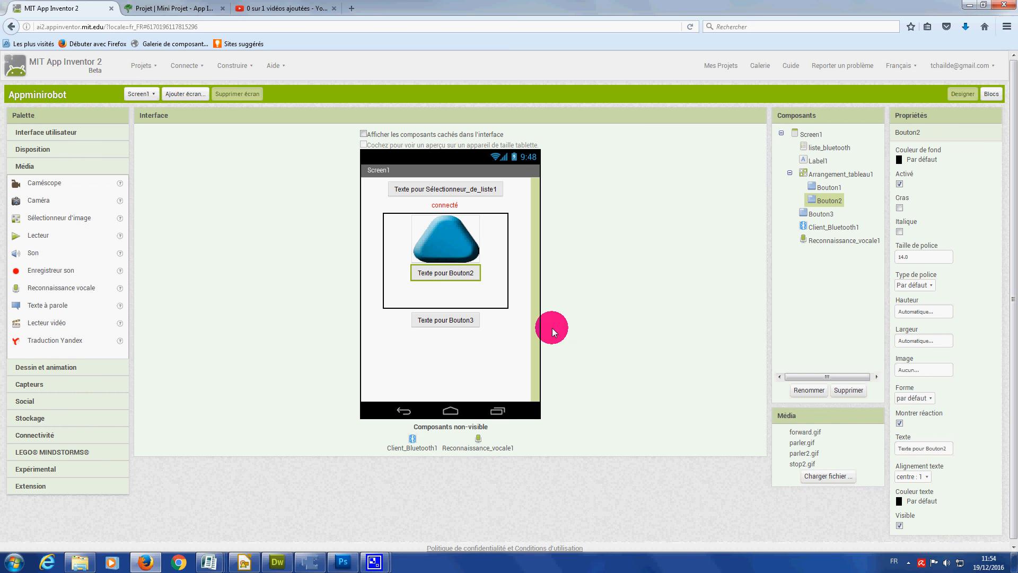
left_click(810, 465)
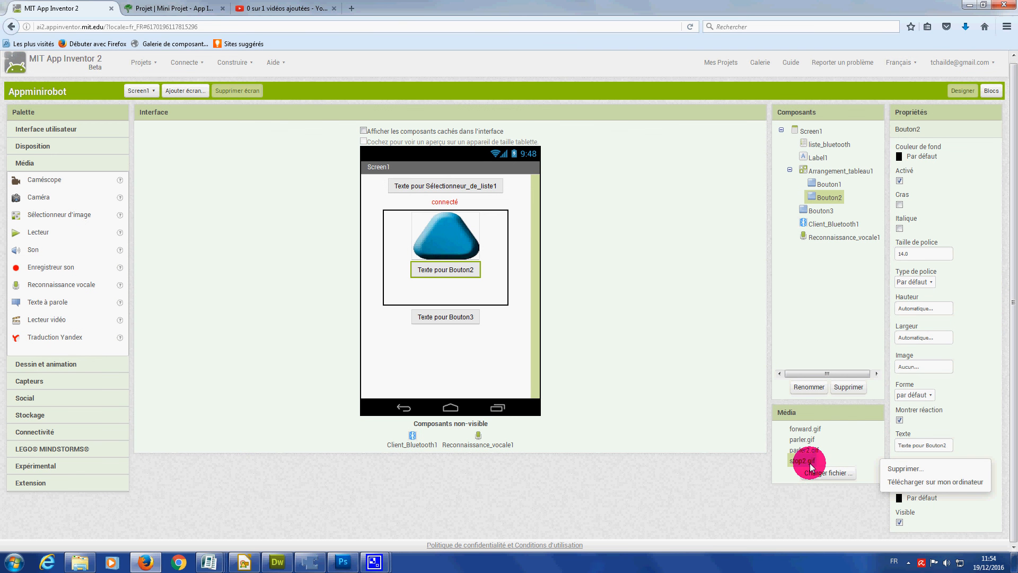
left_click(850, 455)
left_click(917, 366)
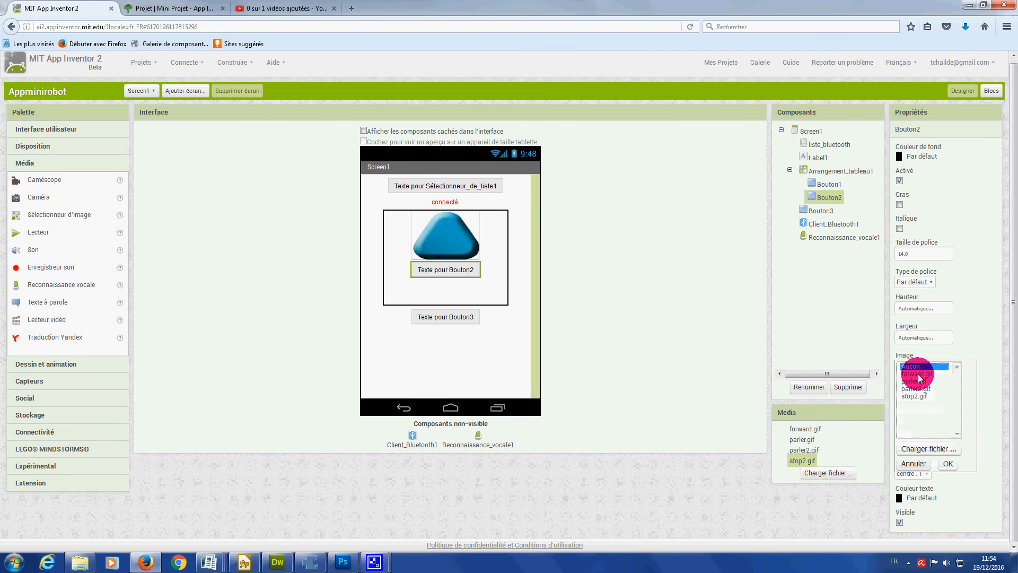
left_click(919, 396)
left_click(948, 462)
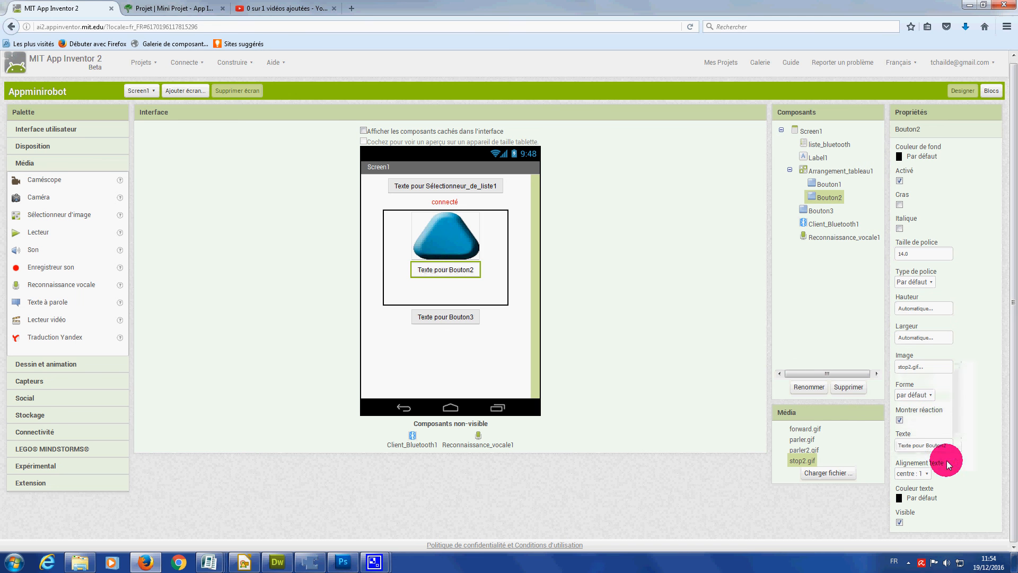
Set the width of the second button in the table arrangement to 100 pixels
left_click(457, 312)
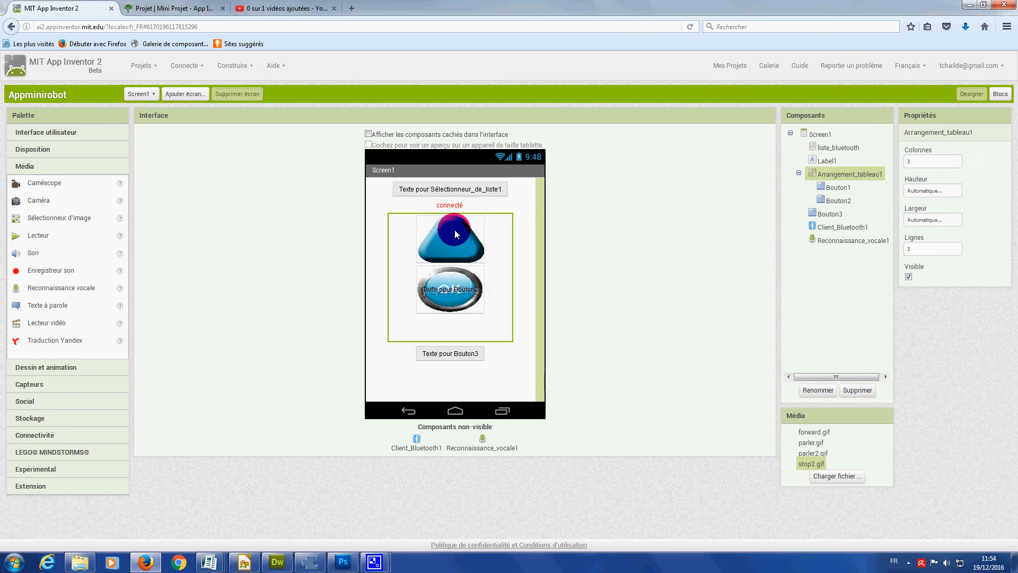
left_click(457, 230)
left_click(460, 277)
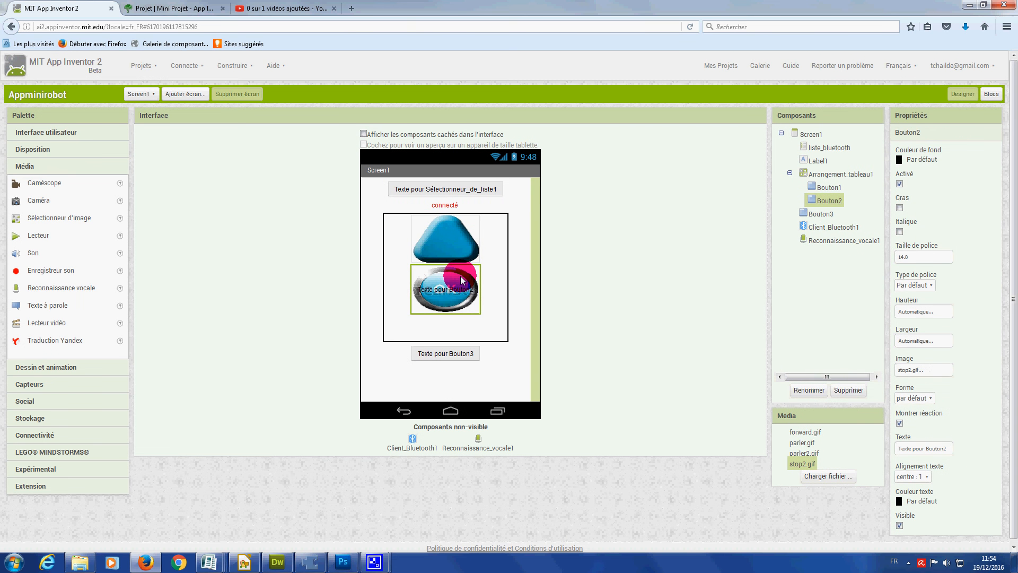
left_click(466, 248)
left_click(463, 278)
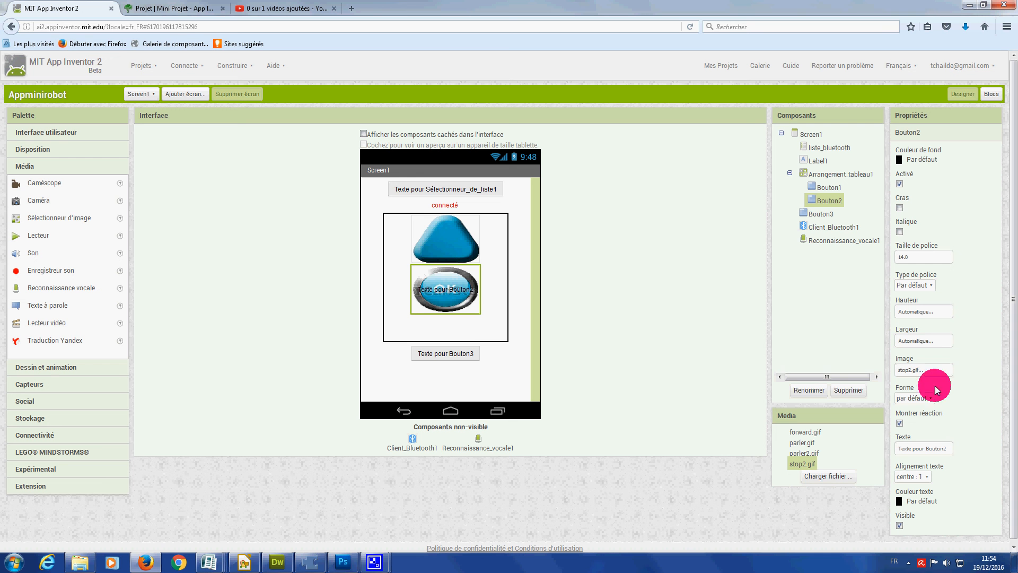
left_click(923, 340)
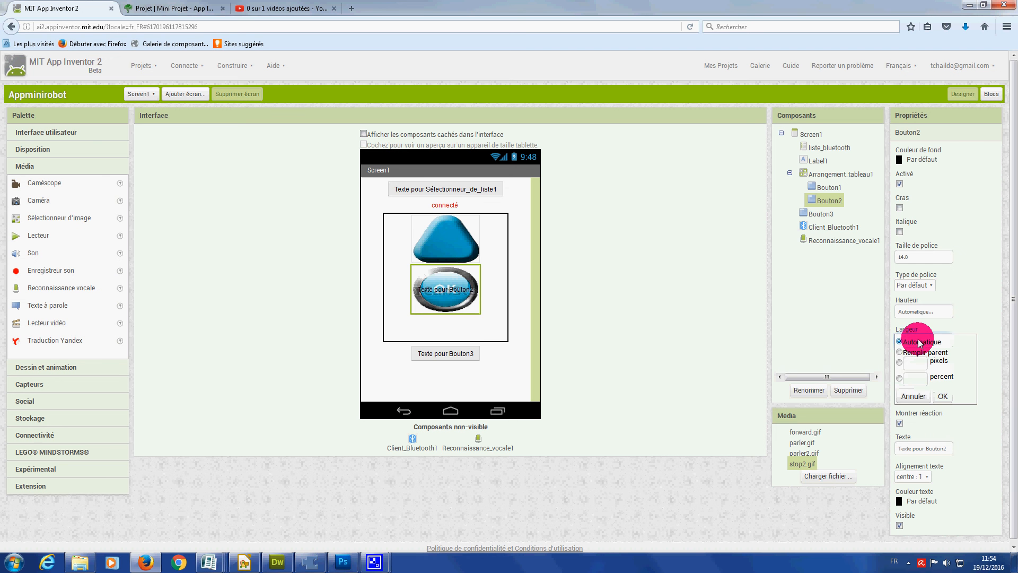
left_click(905, 364)
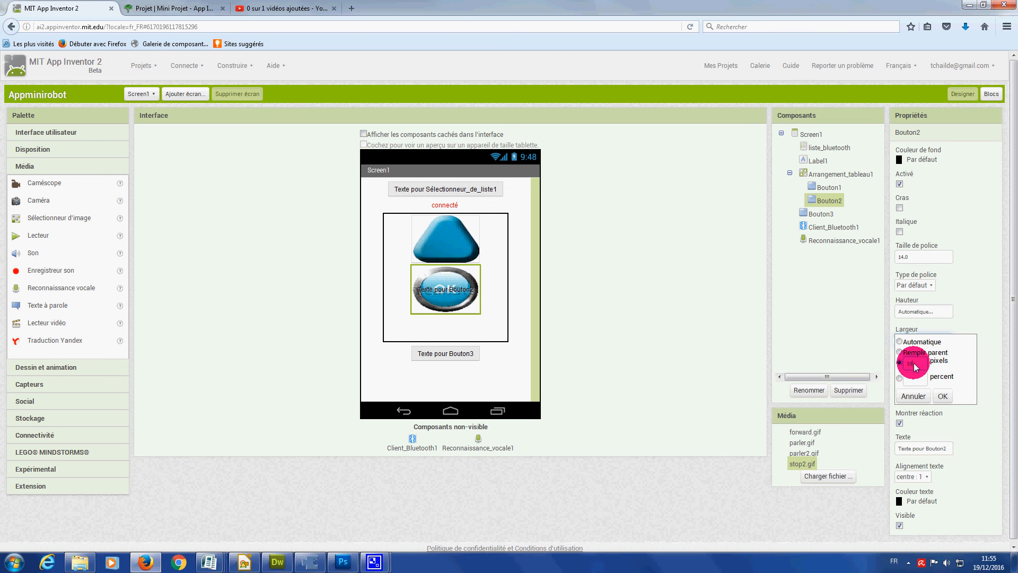
left_click(943, 397)
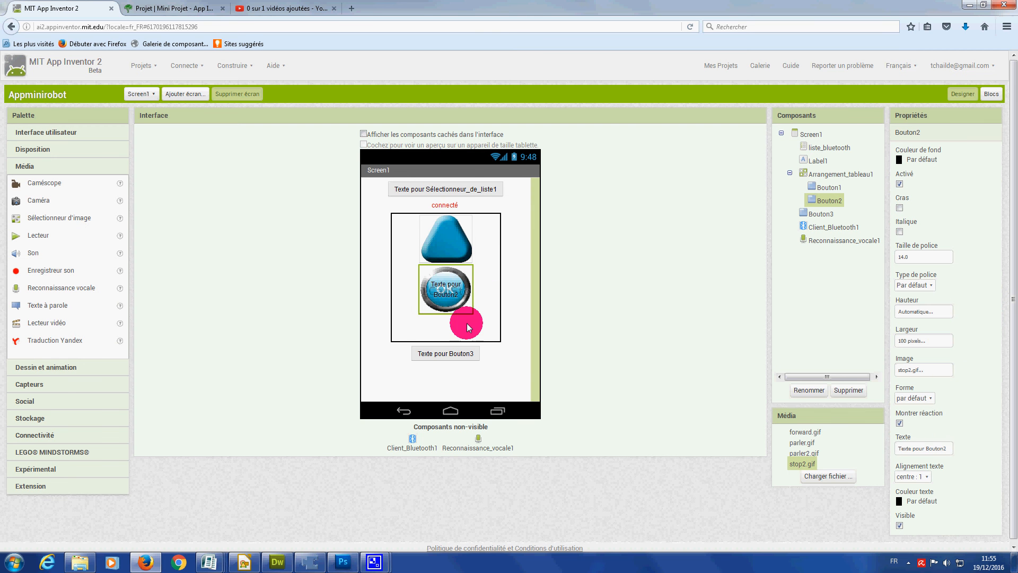
Clear the text of the second button so only its image is shown
left_click(929, 449)
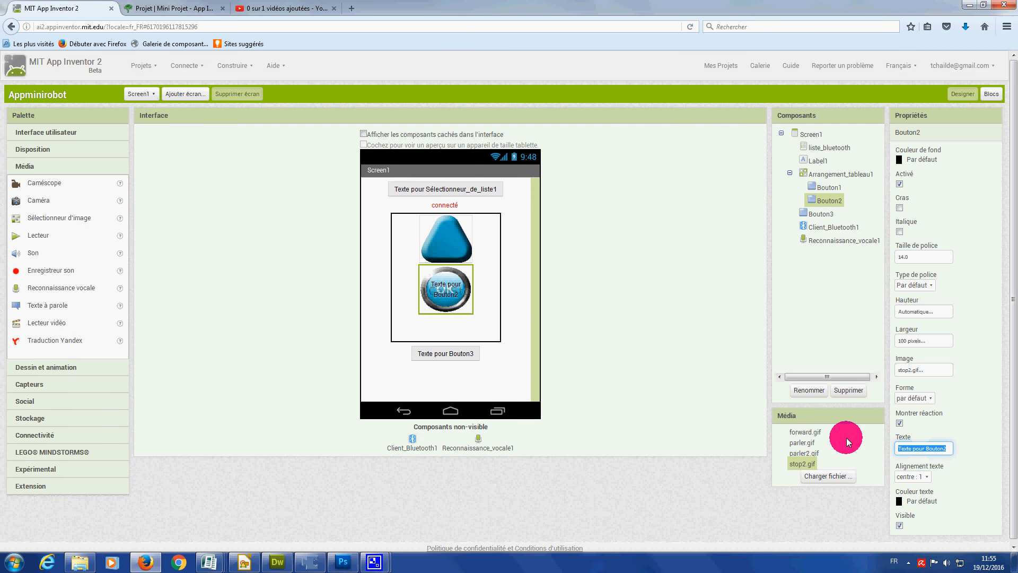
key("BackSpace")
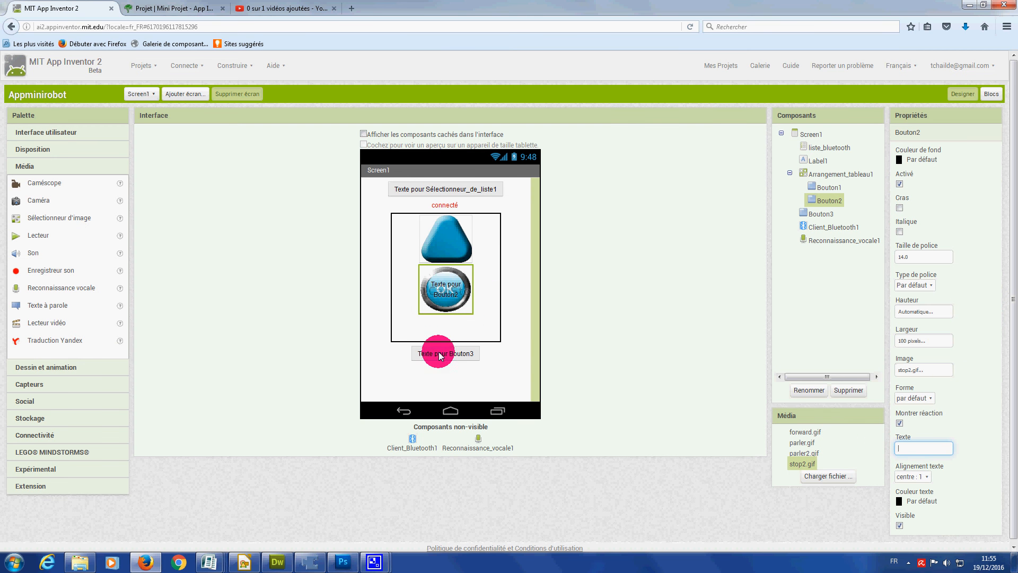
left_click(408, 296)
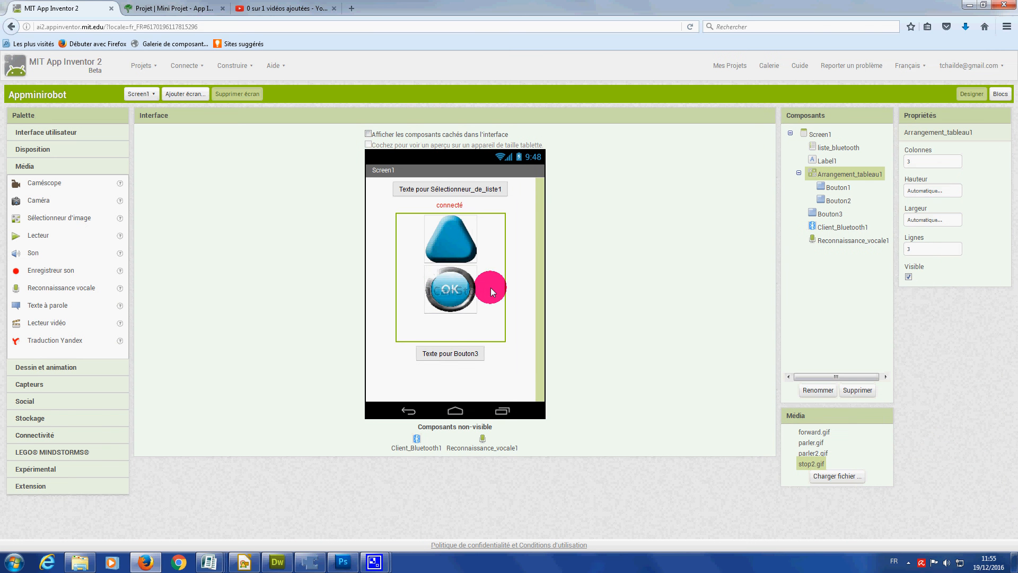
Clear the text of the third button, below the table arrangement, and apply parler2.gif as its image
left_click(449, 353)
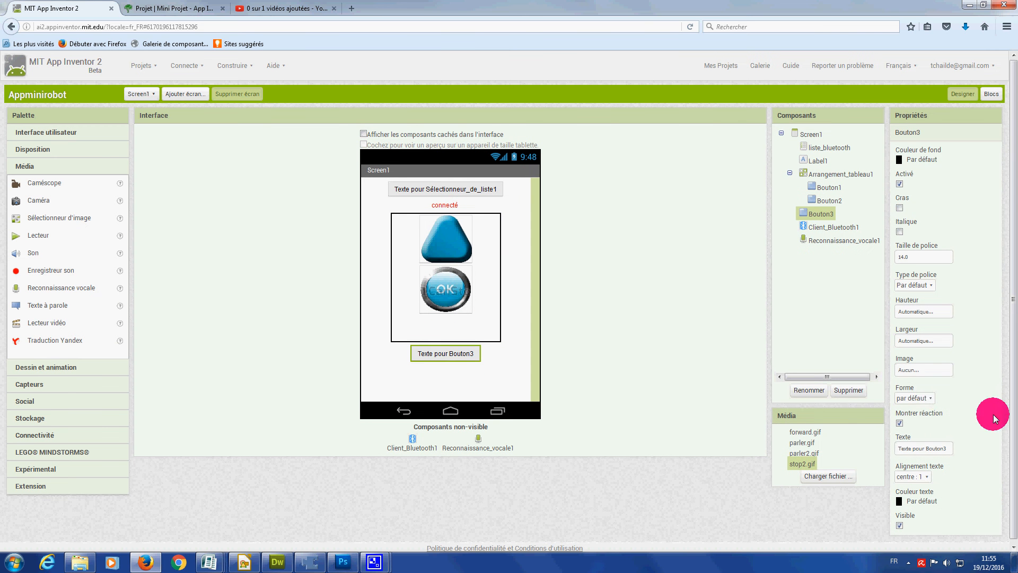
left_click(947, 448)
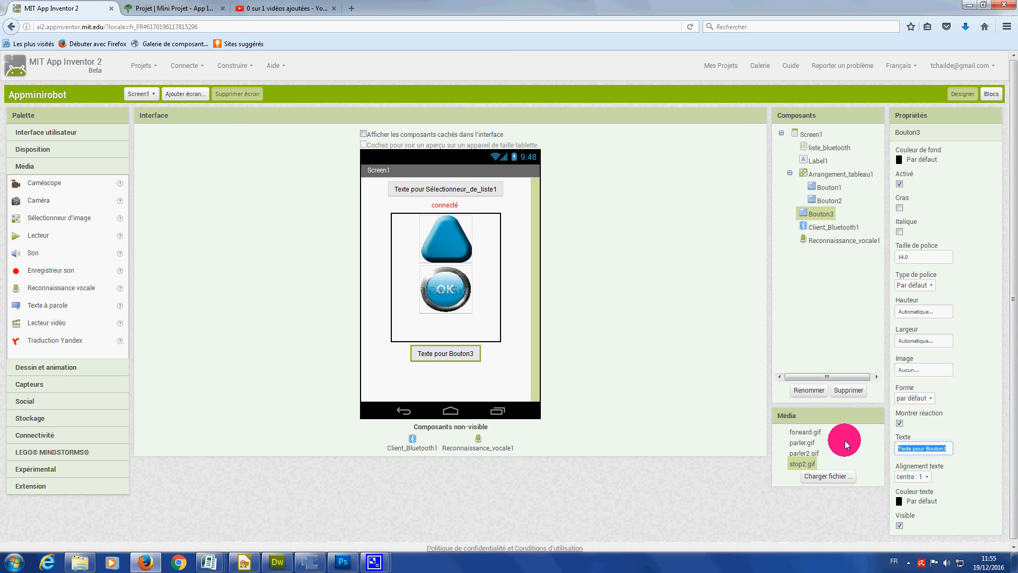
key("BackSpace")
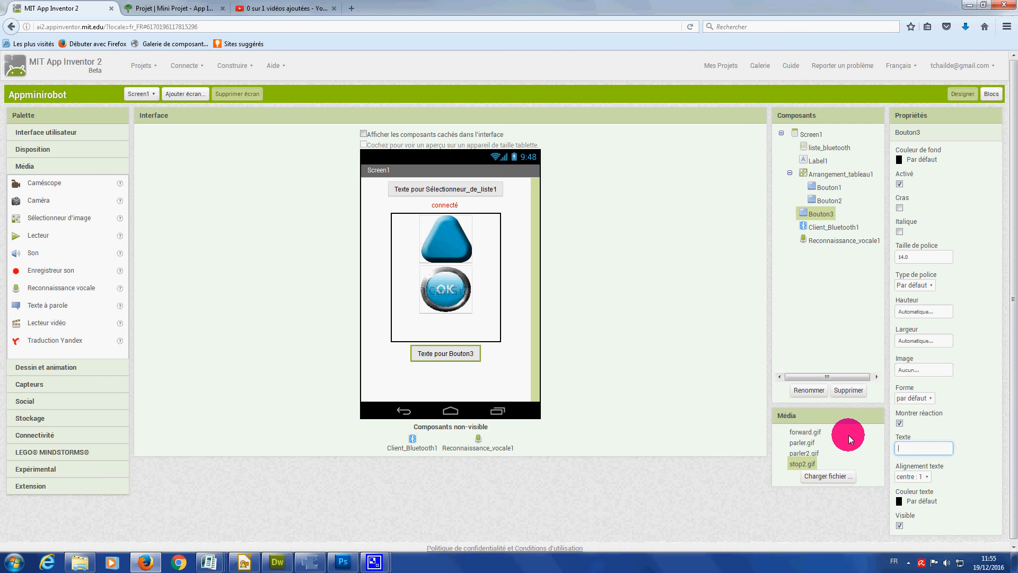
left_click(917, 370)
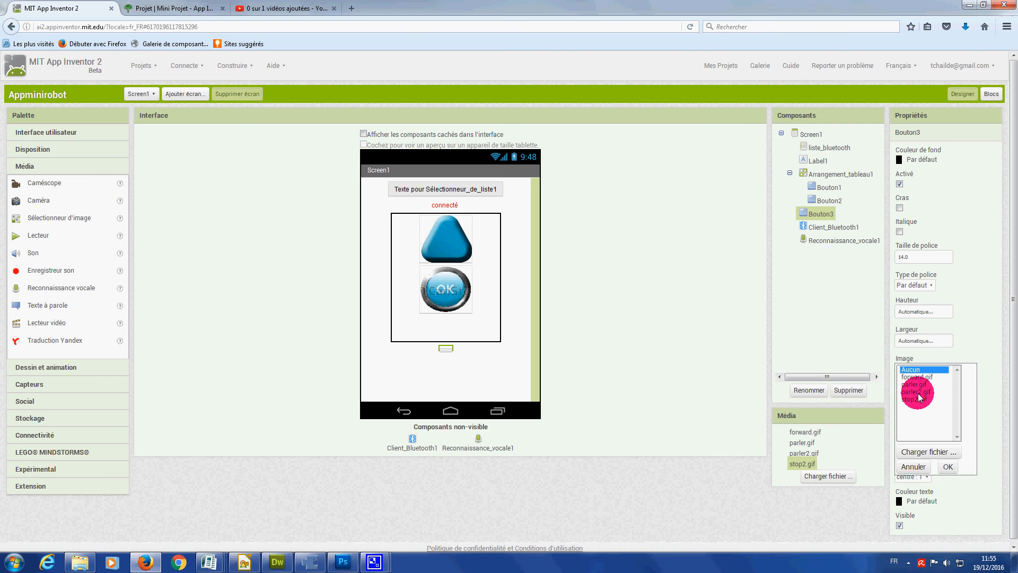
left_click(919, 393)
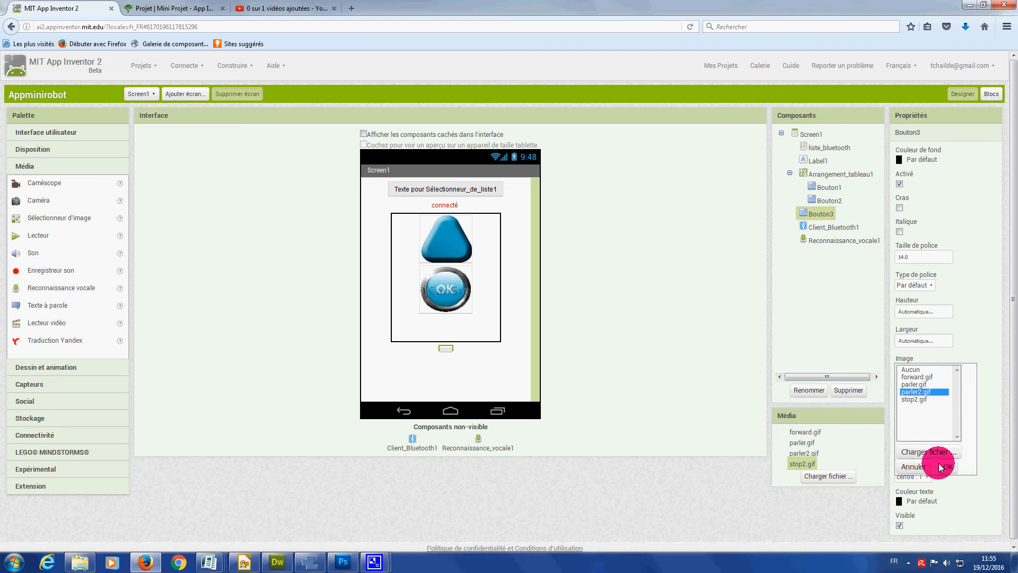
left_click(946, 467)
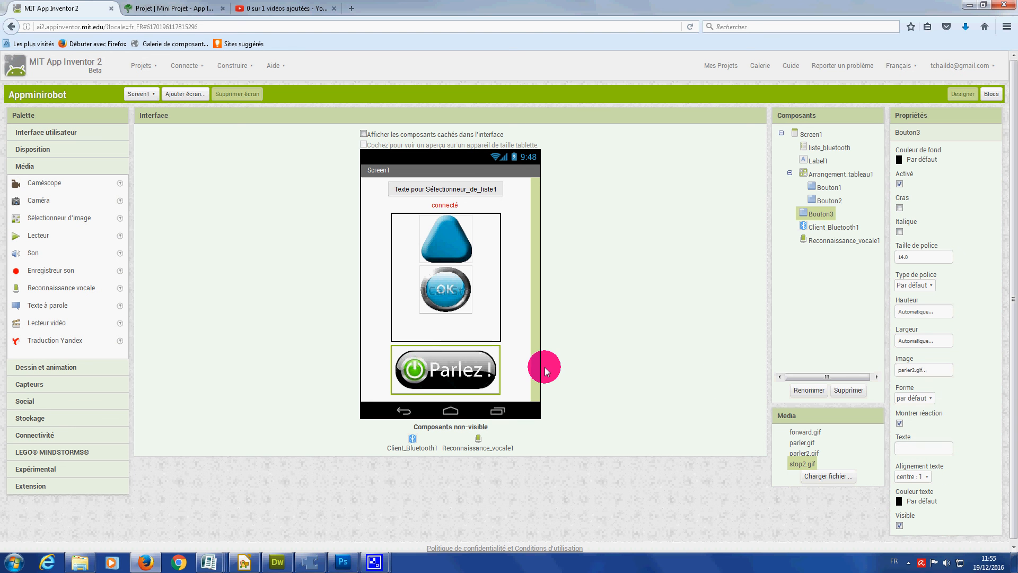
Set the text of the liste_bluetooth list picker to "liste des bluetooth"
left_click(474, 192)
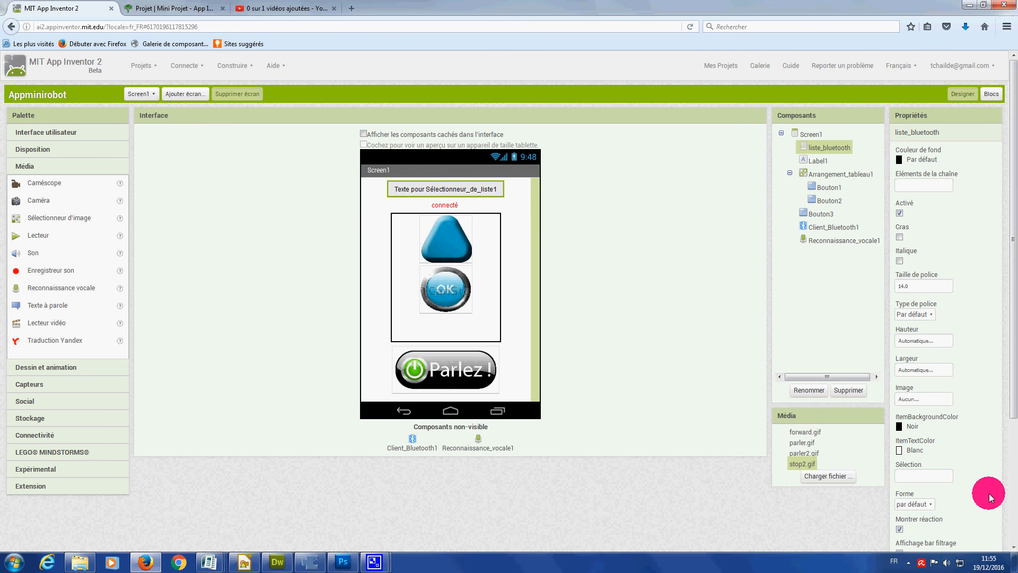
scroll(989, 497, "down", 5)
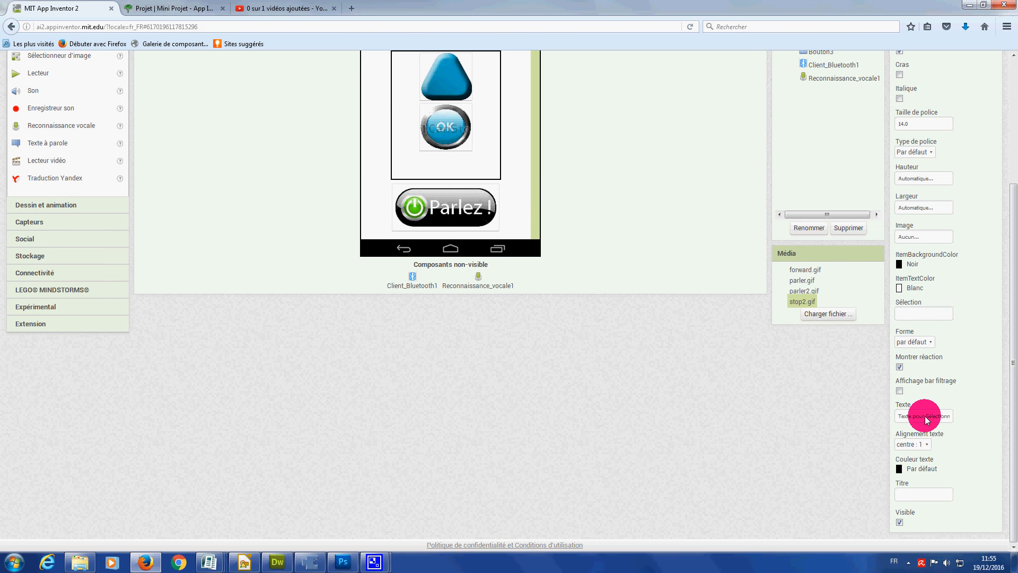
left_click_drag(926, 420, 897, 419)
key("ctrl+a")
type("liste des bluet")
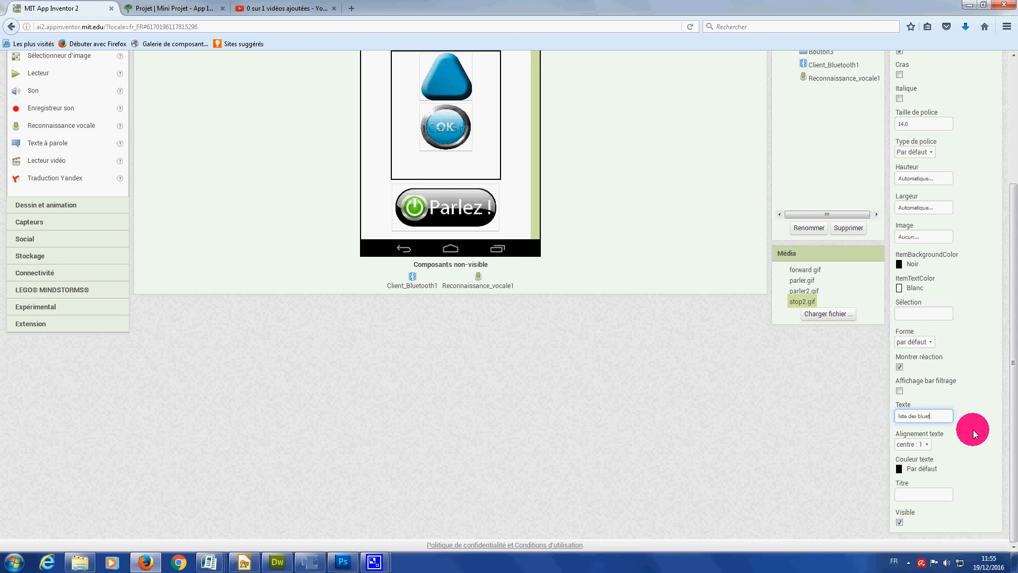
type("ooth")
scroll(597, 263, "up", 3)
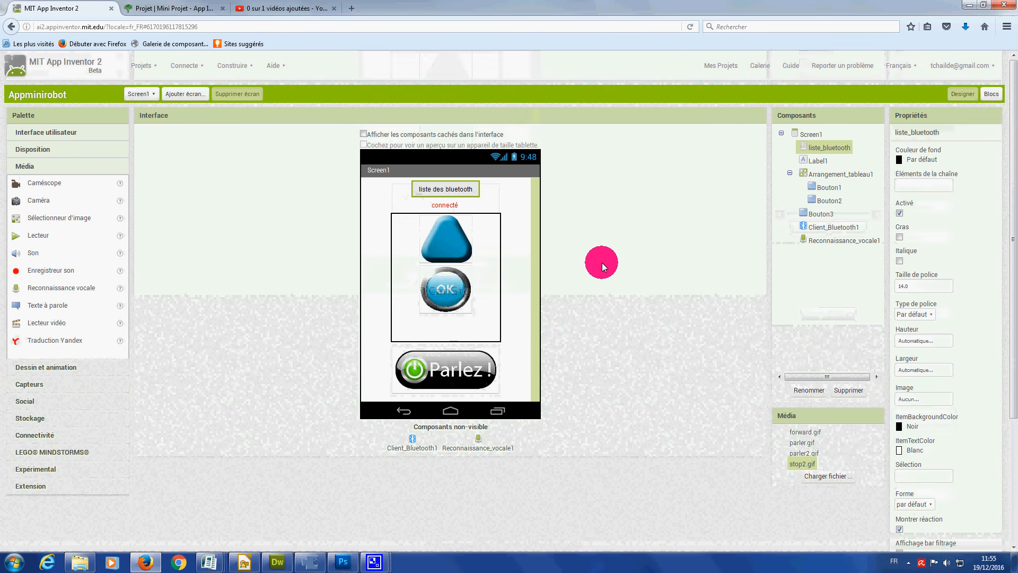
Correct the list picker's text to the plural "liste des bluetooths"
scroll(939, 477, "down", 3)
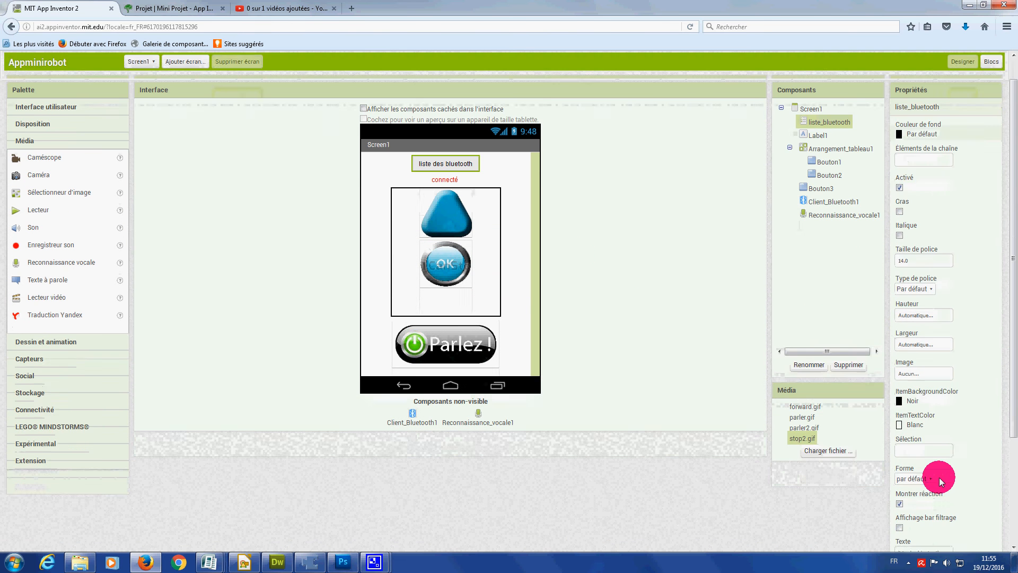
left_click(946, 417)
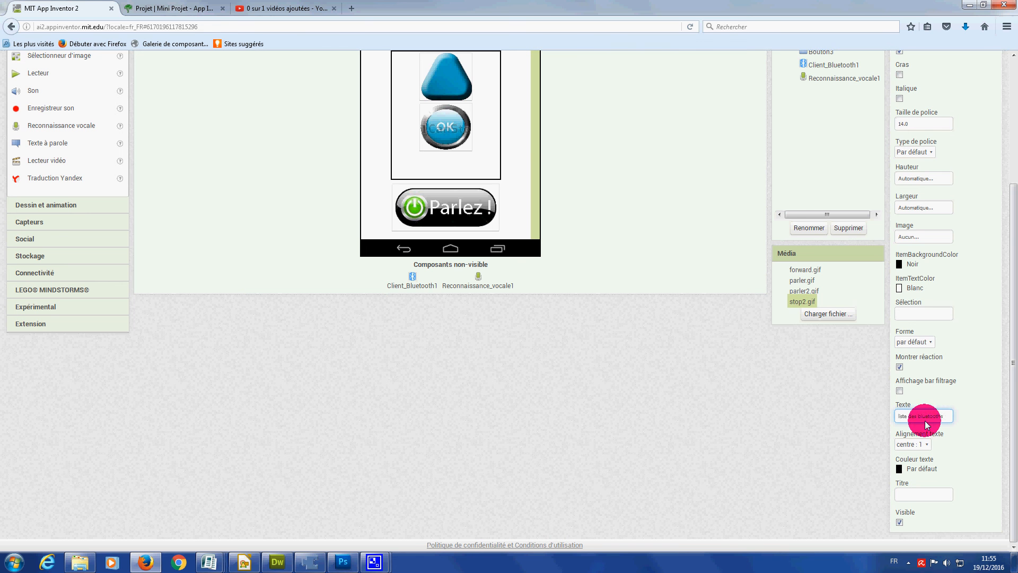
left_click(625, 263)
scroll(622, 243, "up", 3)
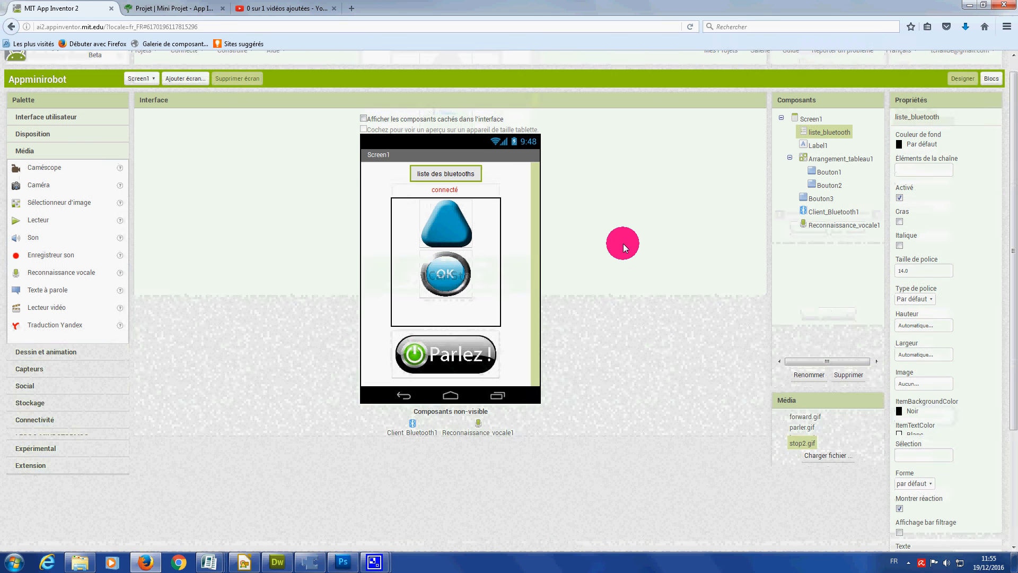